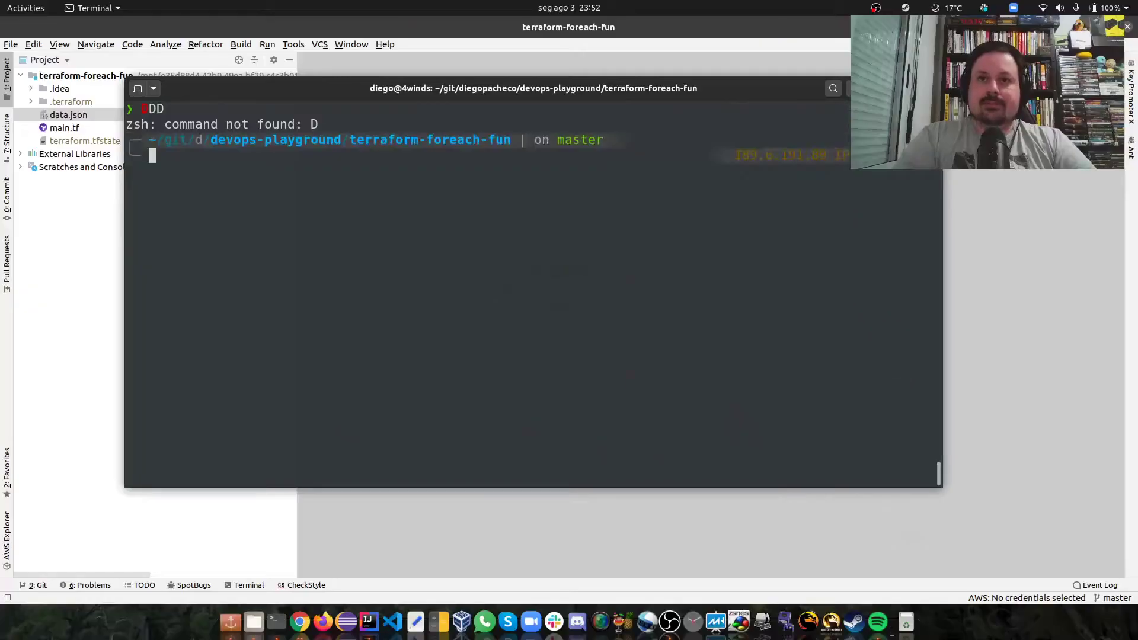
Step: Clear the earlier 'command not found' output, leaving a fresh prompt in the project folder
key(ctrl+l)
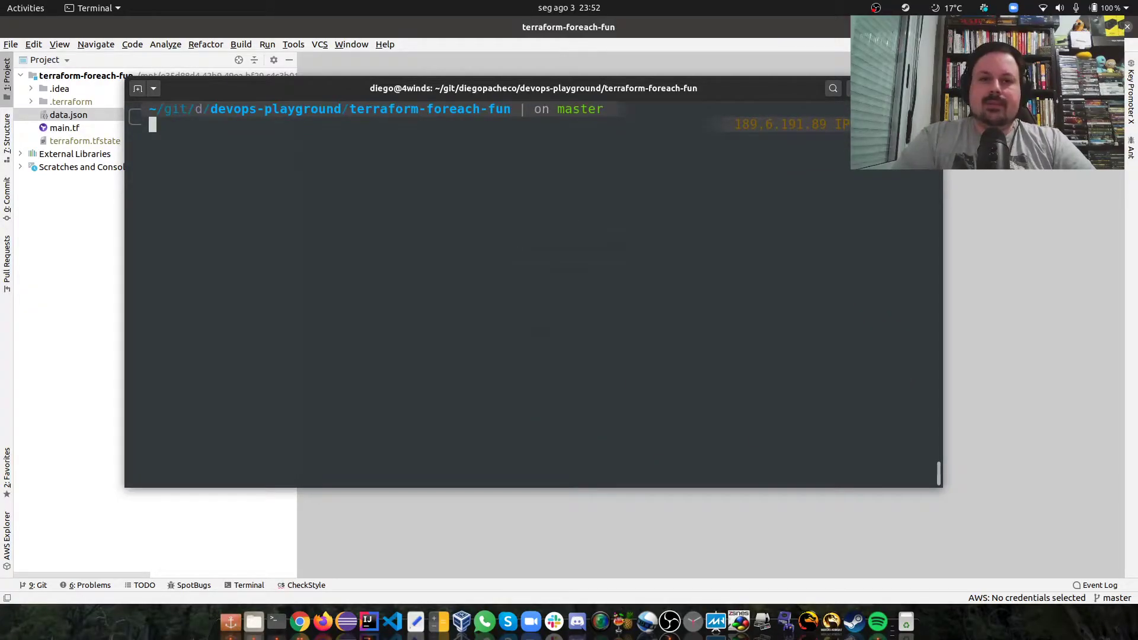
Step: Open data.json from the Project tree and walk through its my_instances map down to server1
click(72, 238)
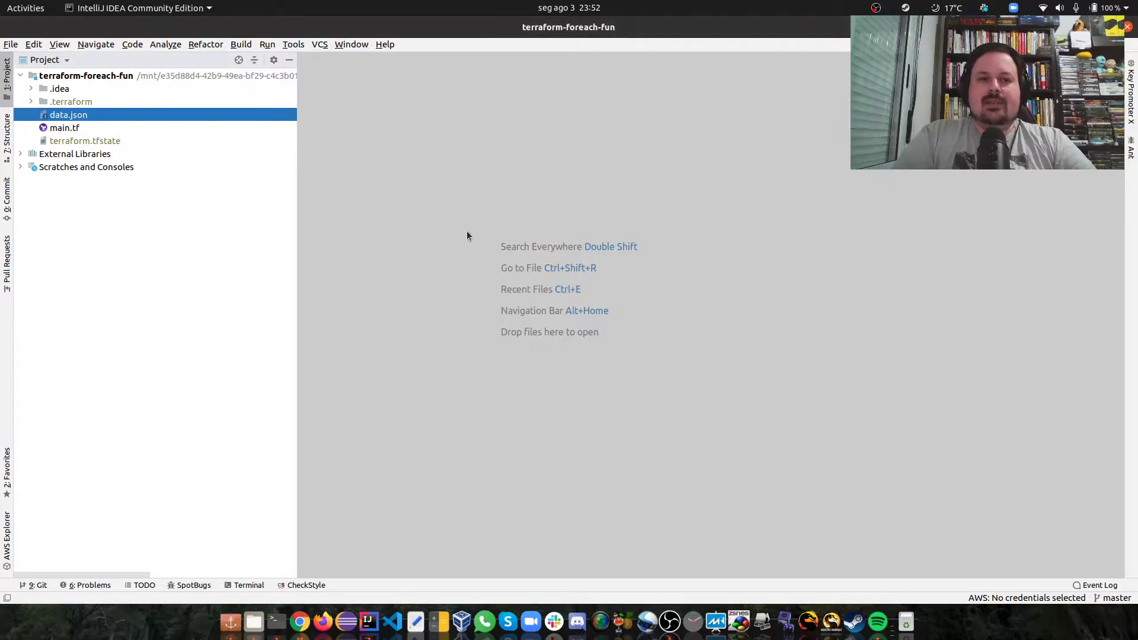
double_click(70, 115)
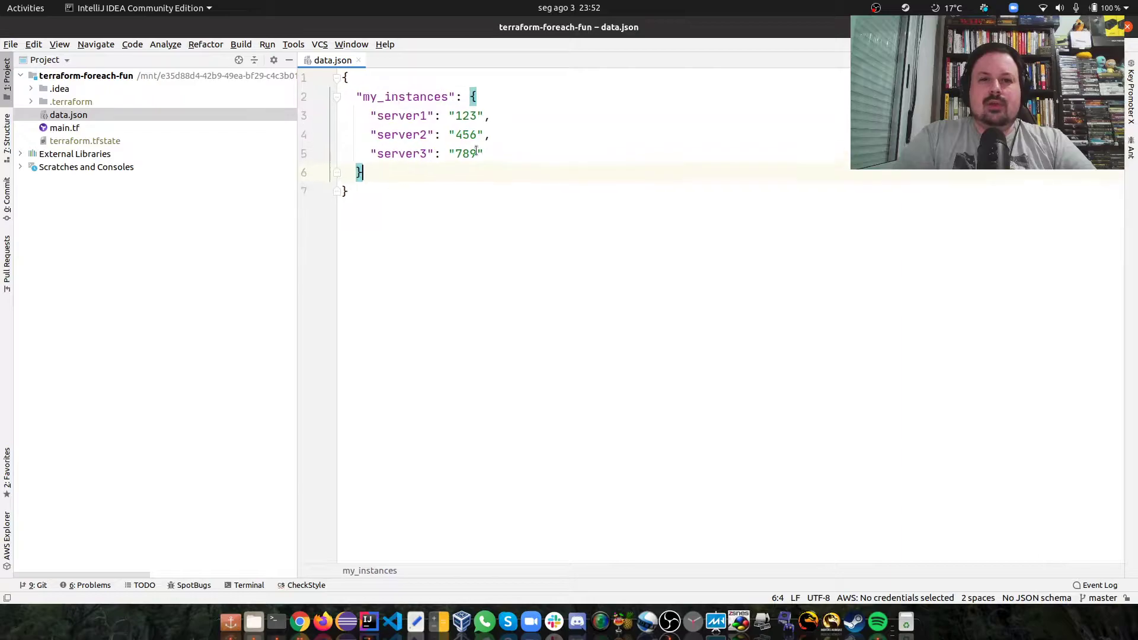
scroll(477, 151, up, 1)
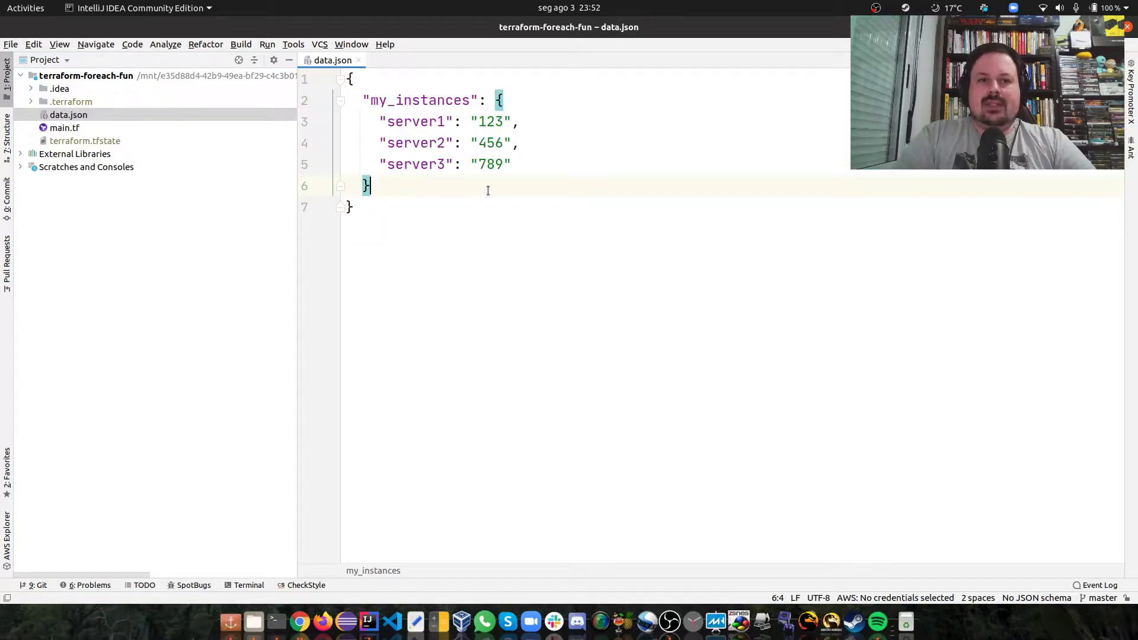
click(480, 237)
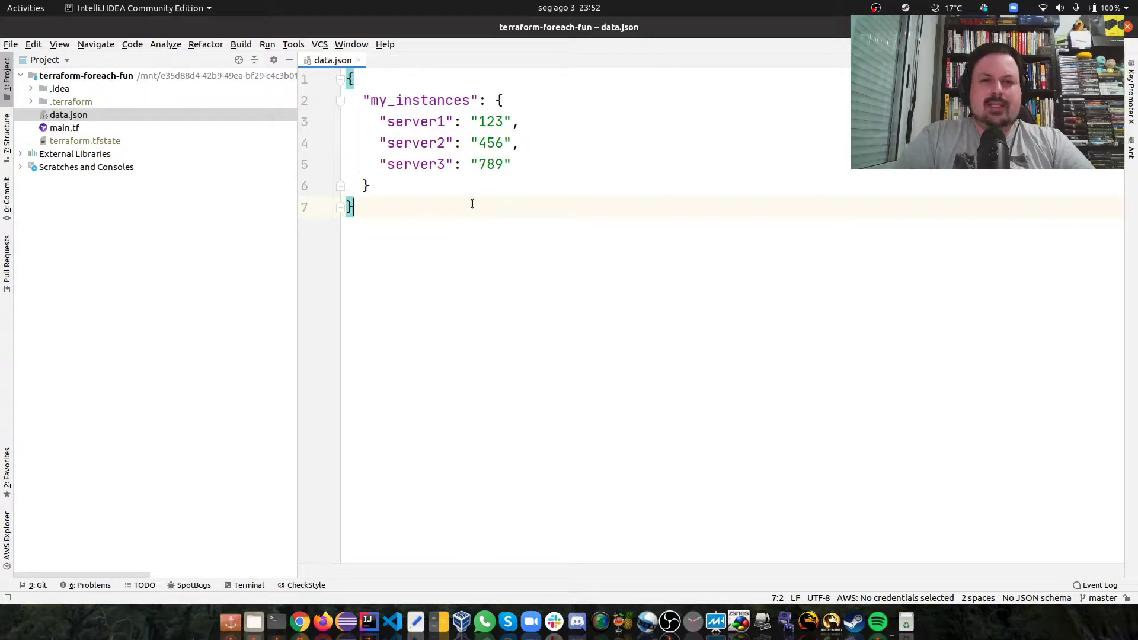
click(459, 186)
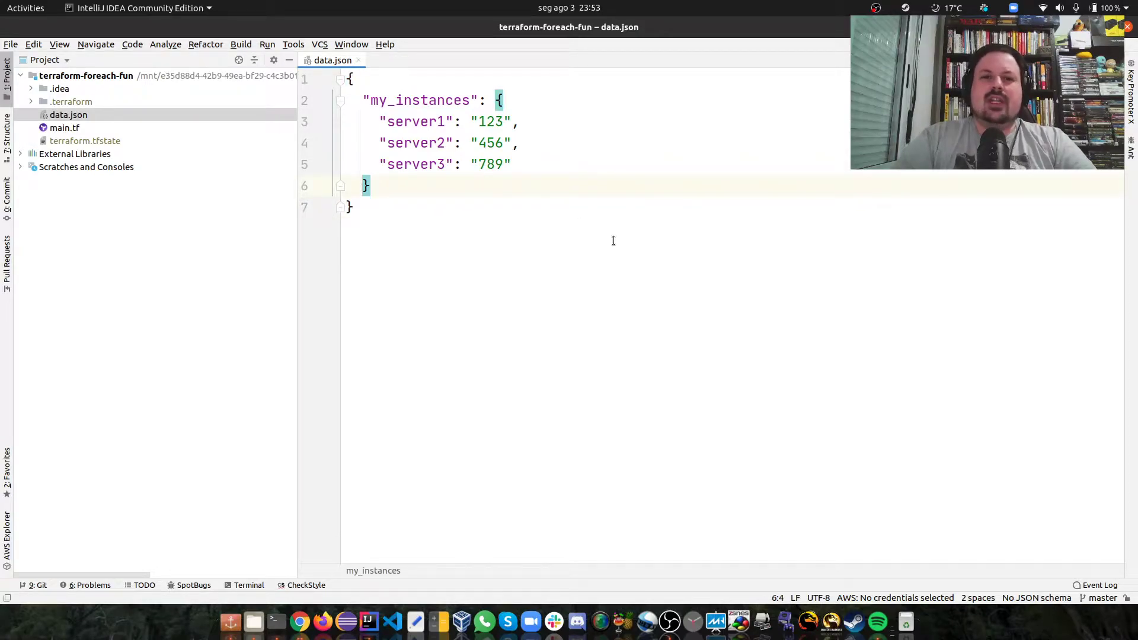
key(Up)
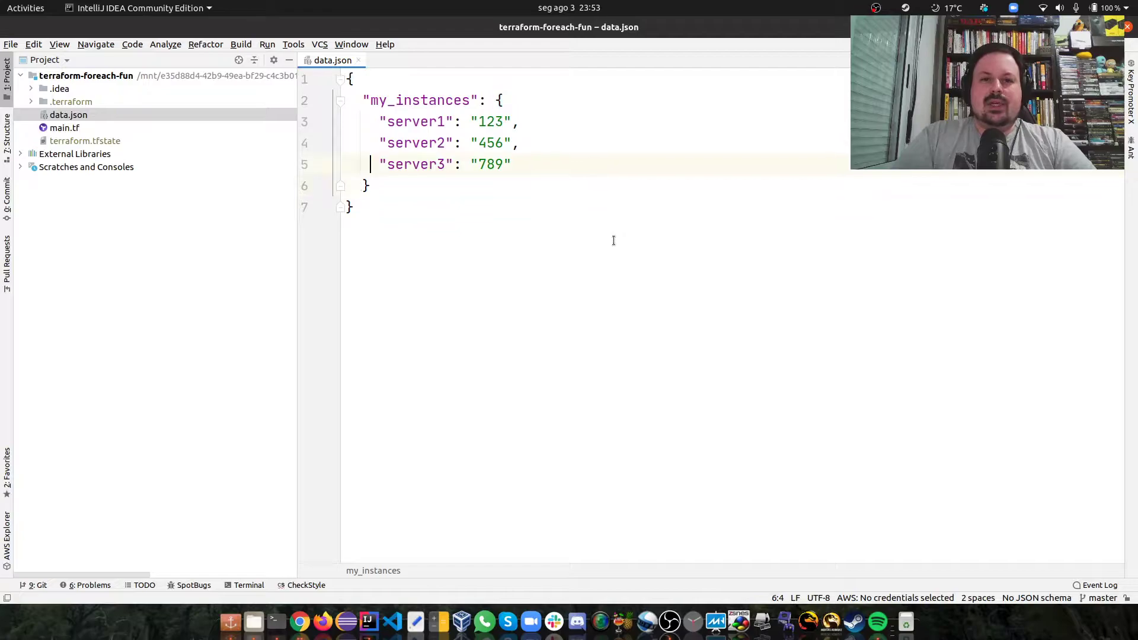
key(Up)
key(Up)
key(Up)
key(Up)
key(Down)
key(Down)
key(Down)
key(Down)
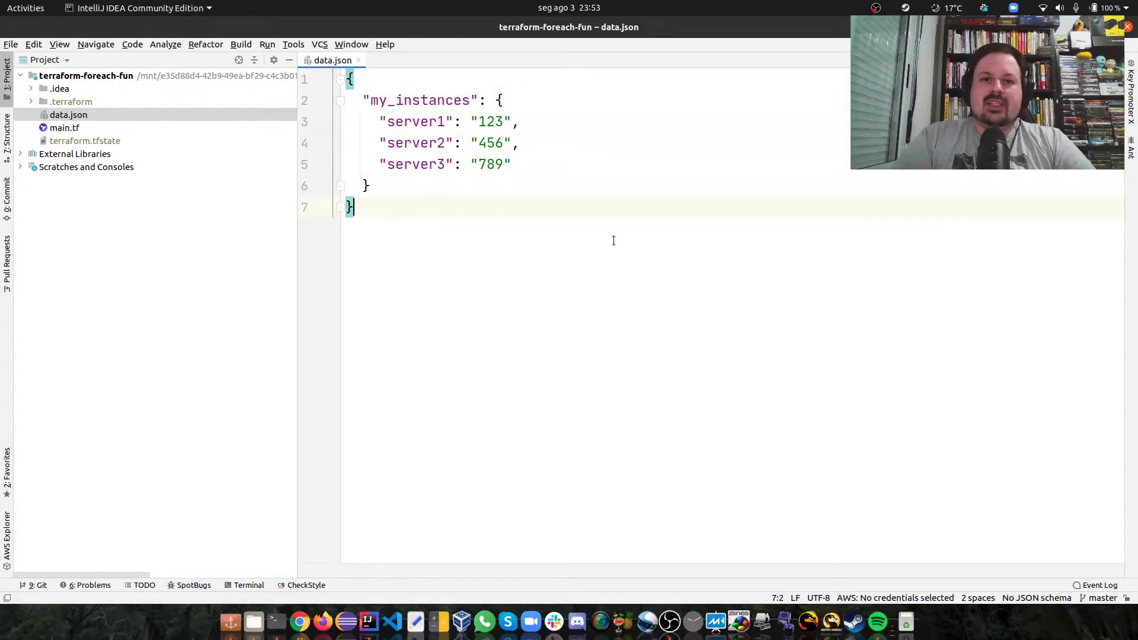
key(Up)
key(Up)
key(Up)
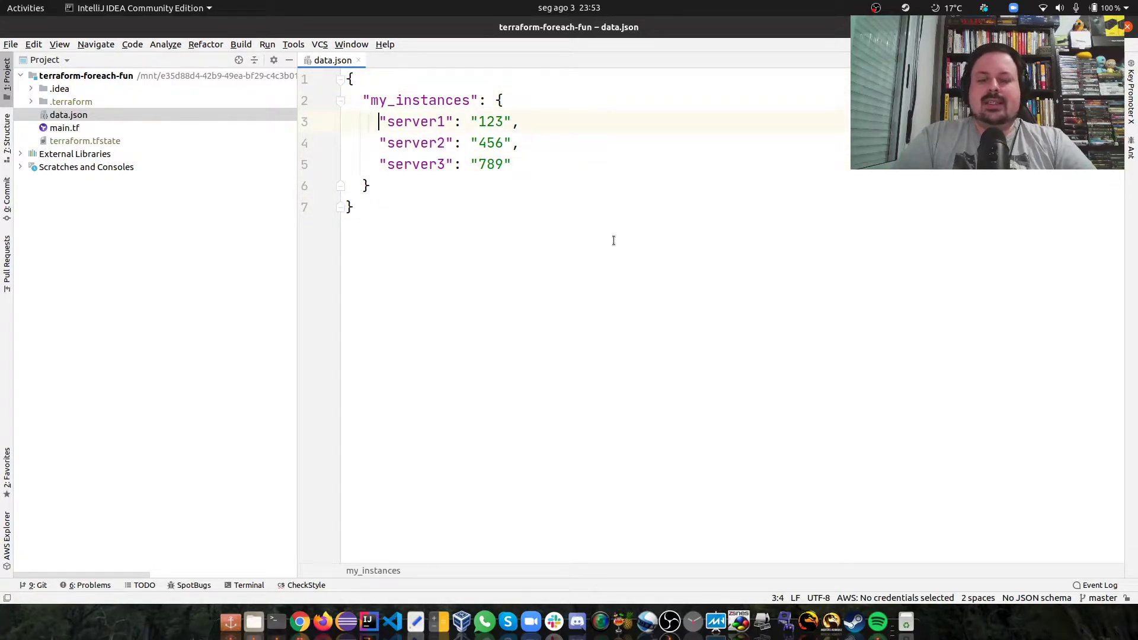
key(Right)
key(ctrl+Right)
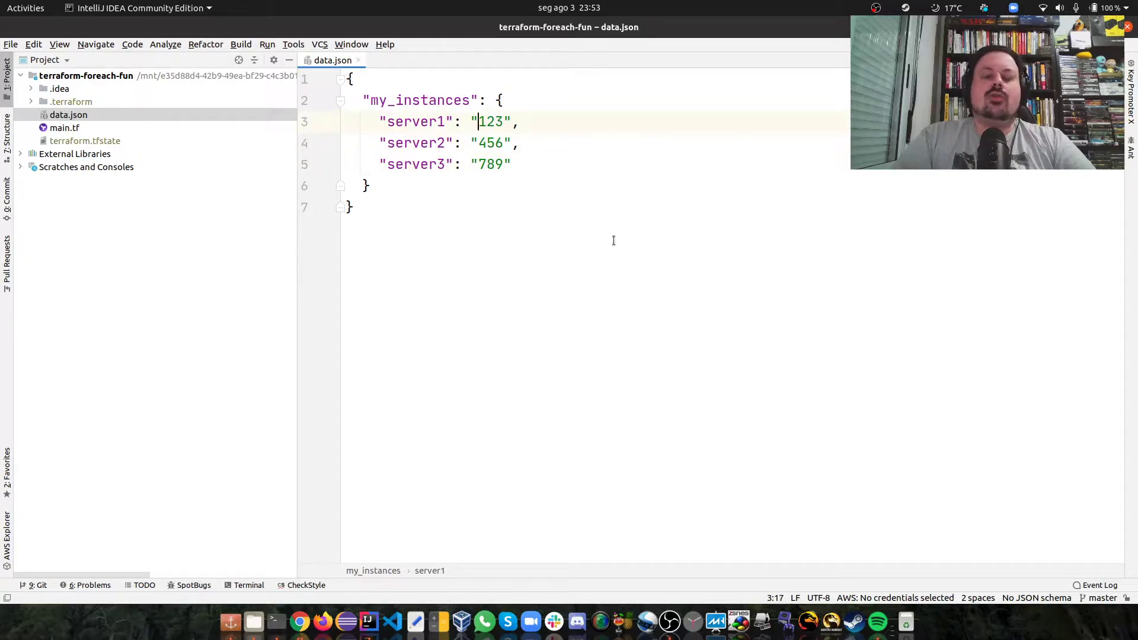
Step: Review the server1, server2 and server3 keys in data.json, then open main.tf alongside it
key(Down)
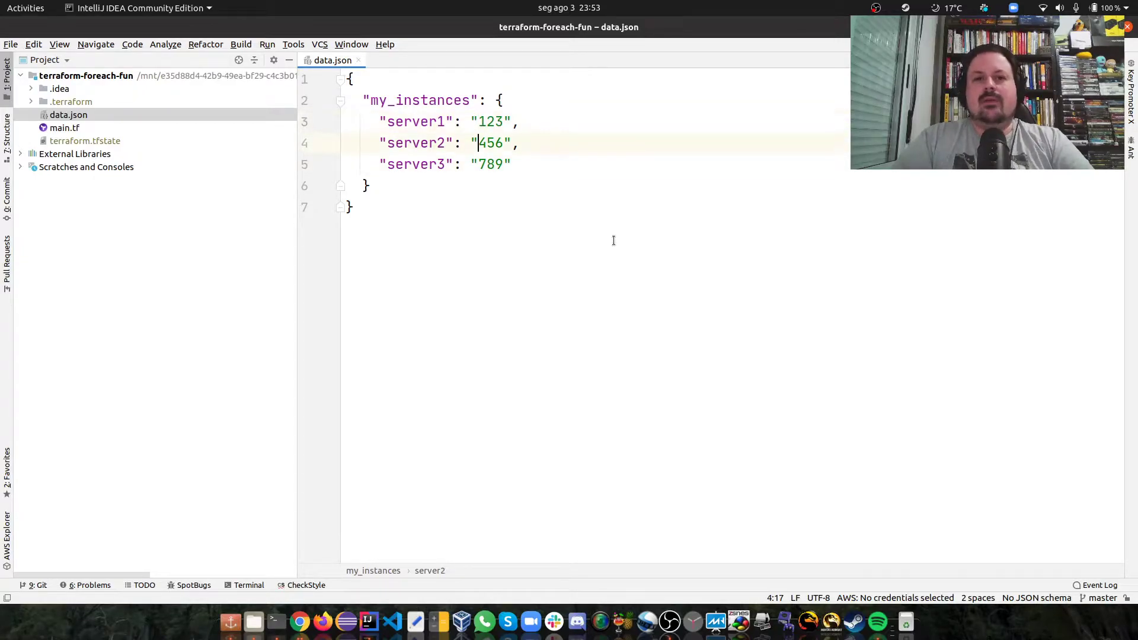
key(Down)
key(Down)
key(Down)
key(Up)
key(Up)
key(Up)
key(Up)
key(Up)
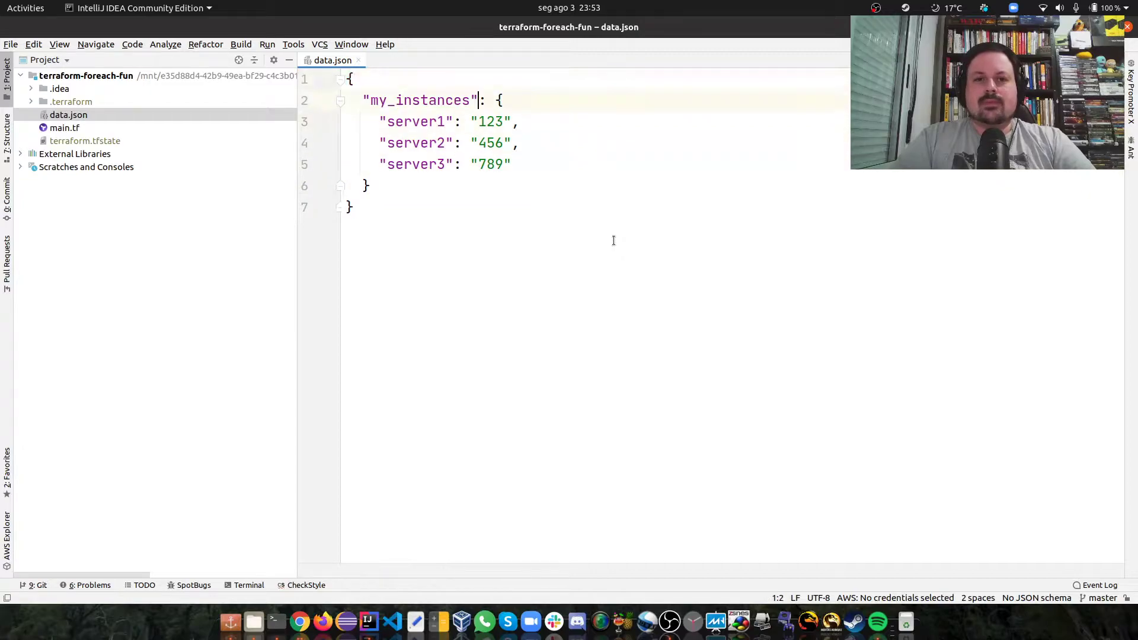
key(Left)
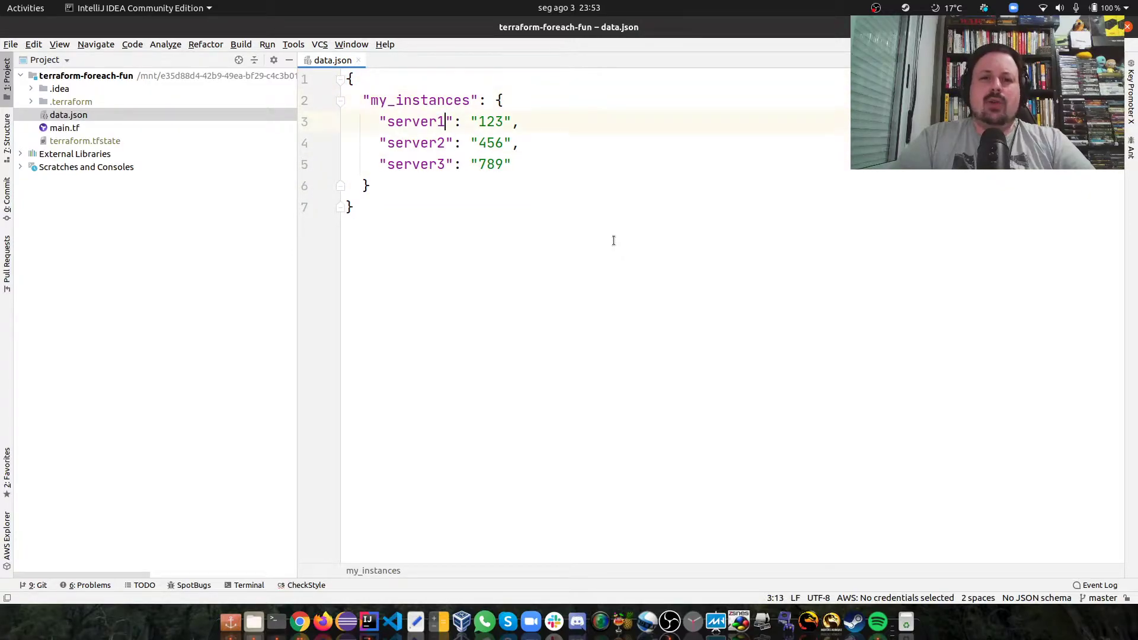
key(Down)
key(Down)
key(Down)
key(Down)
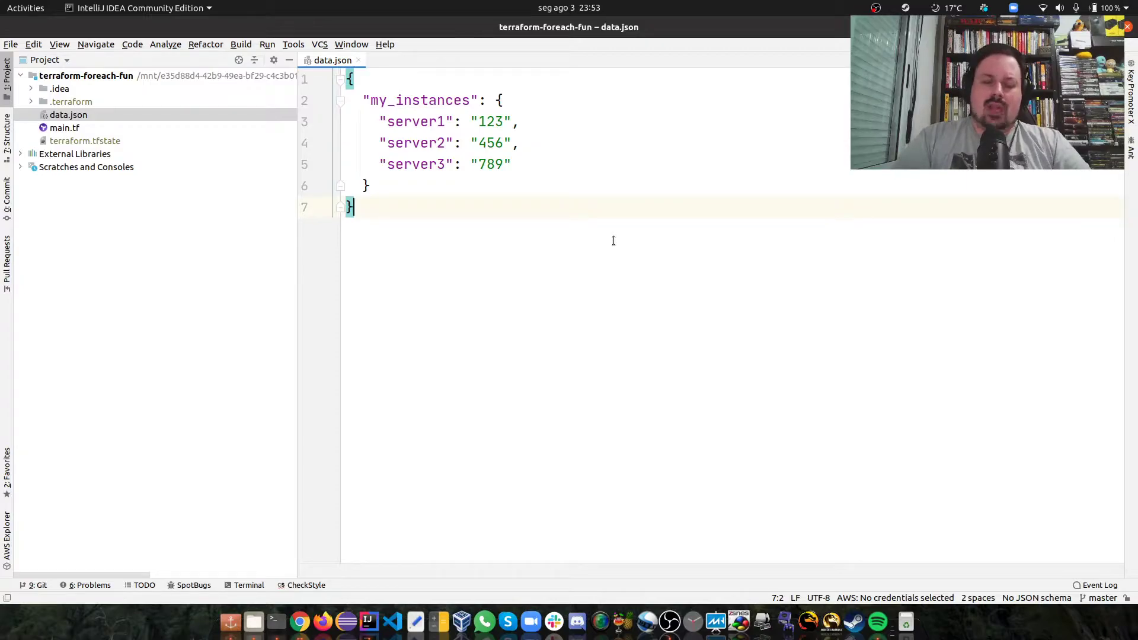
key(Up)
key(Up)
key(Up)
key(Up)
key(Down)
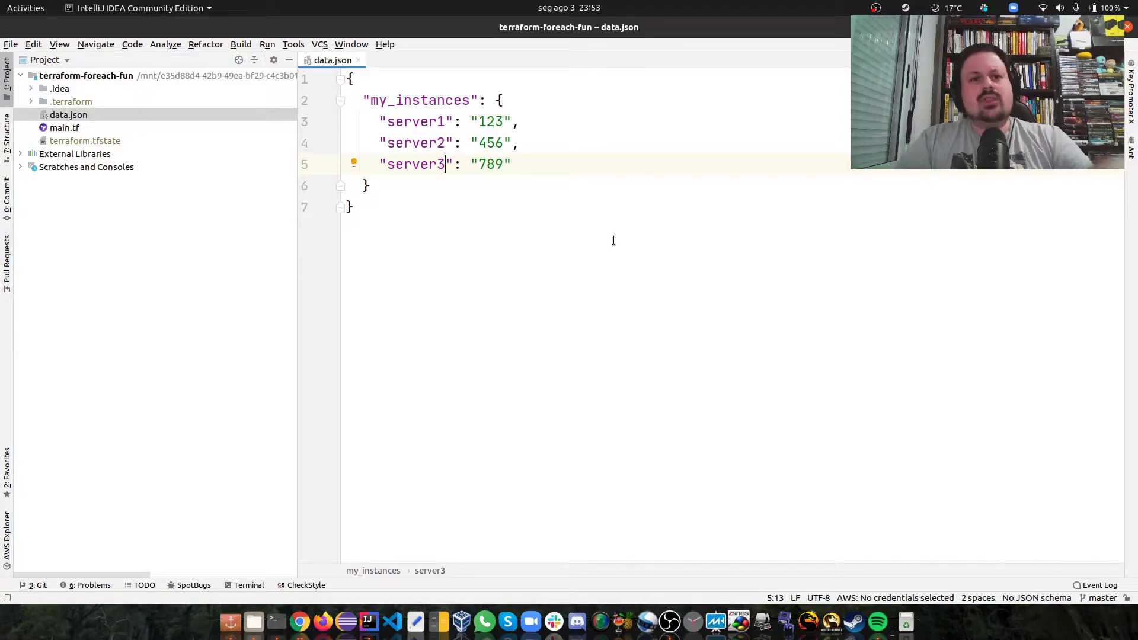
key(Down)
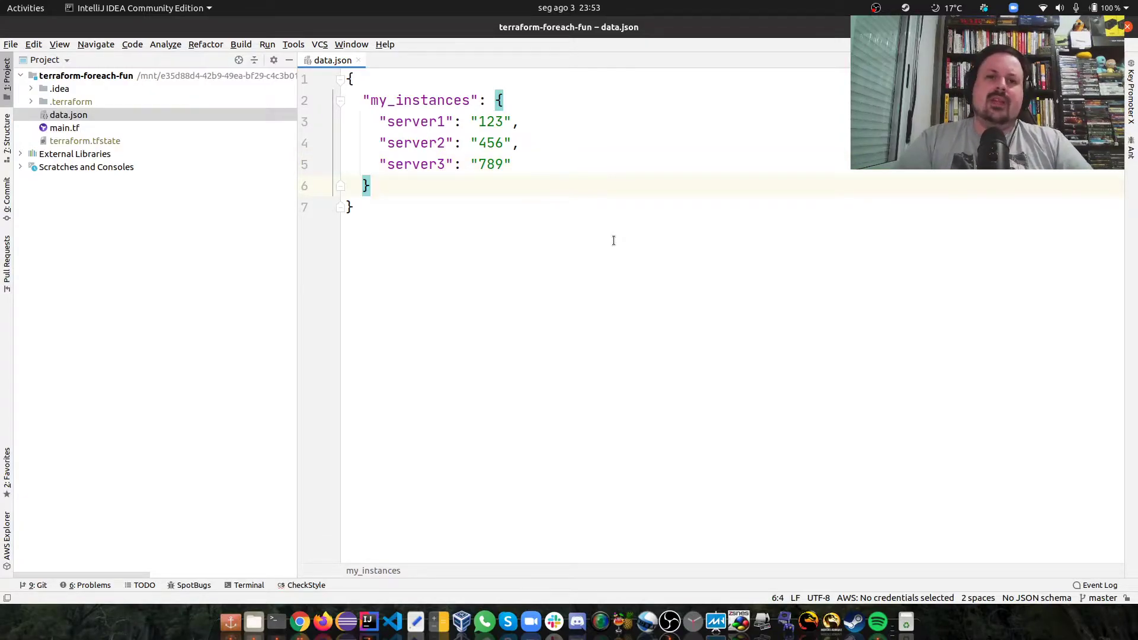
key(Up)
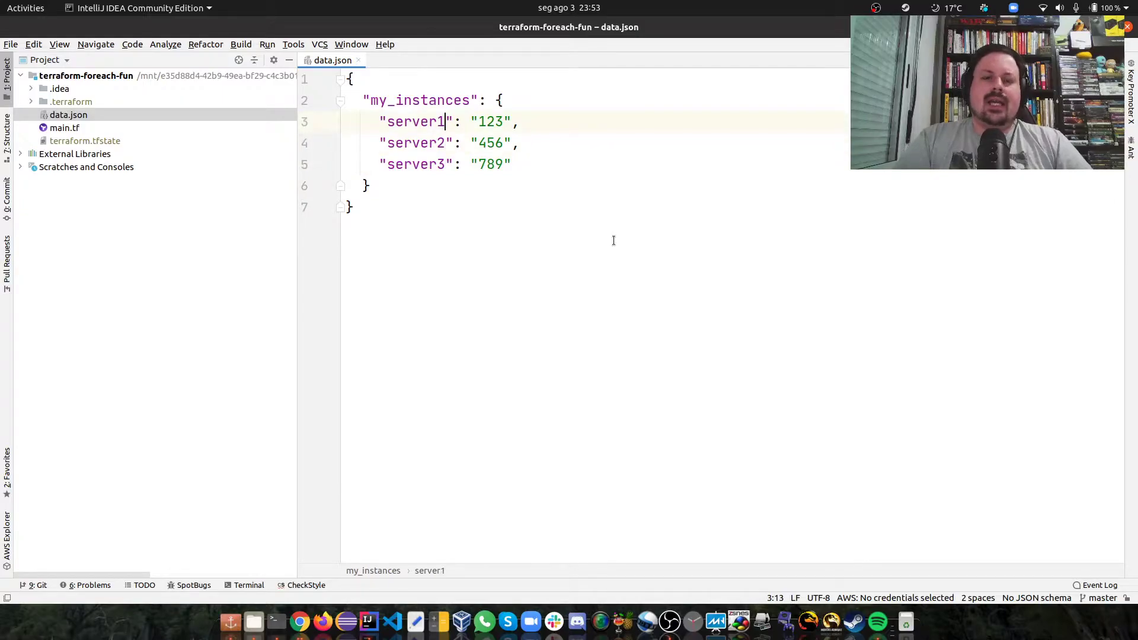
key(Up)
key(Down)
key(Down)
key(Down)
key(Down)
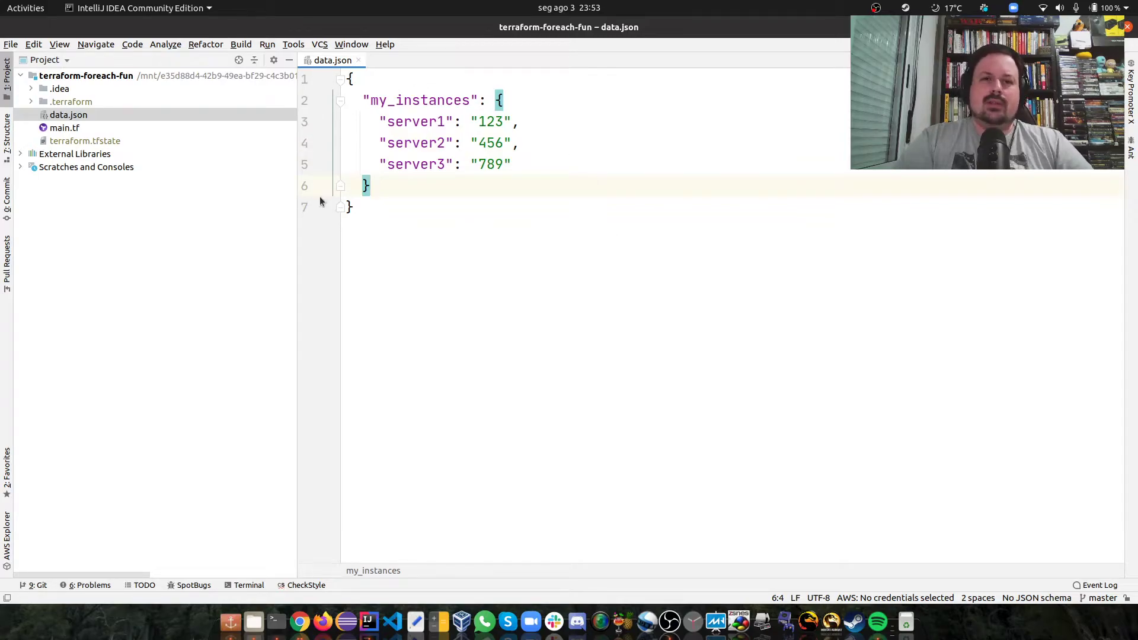
double_click(81, 128)
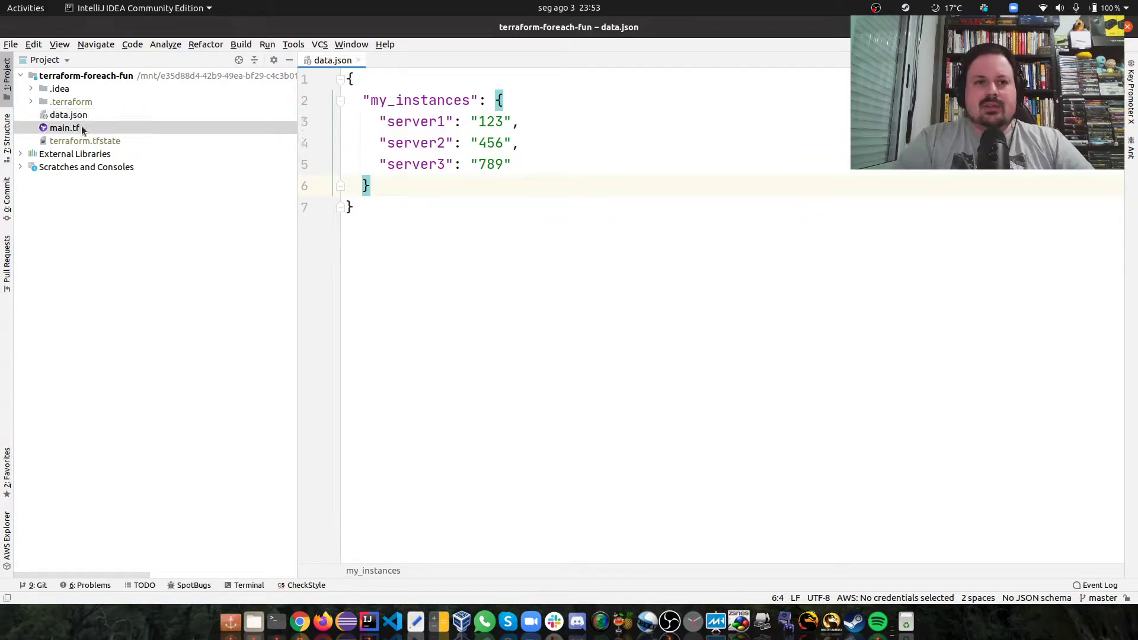
scroll(469, 157, up, 5)
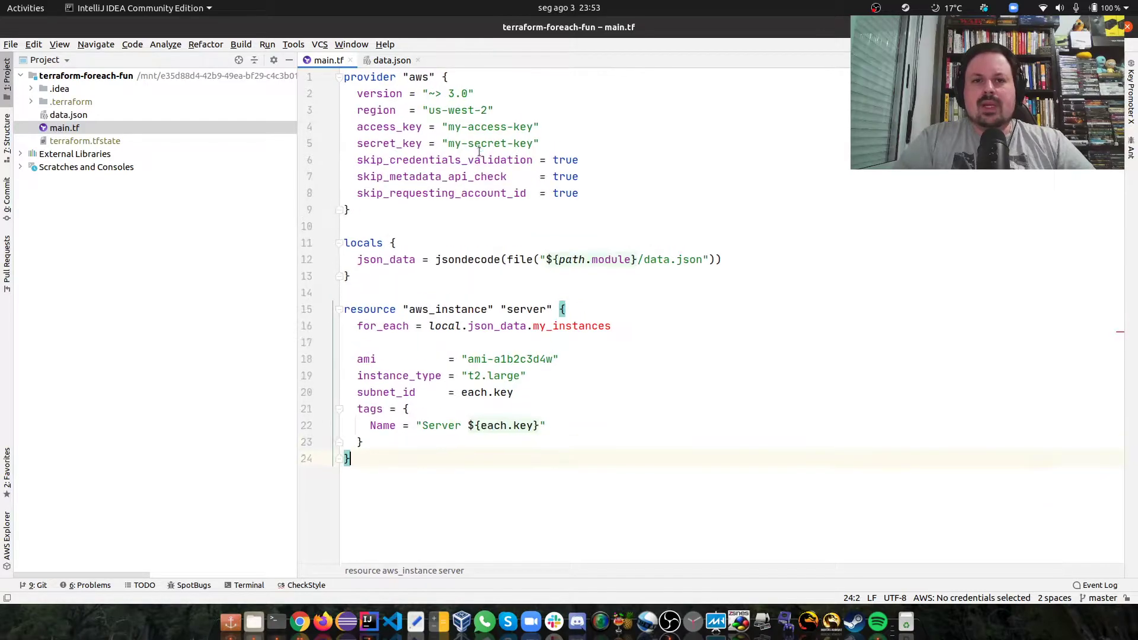
scroll(563, 94, up, 1)
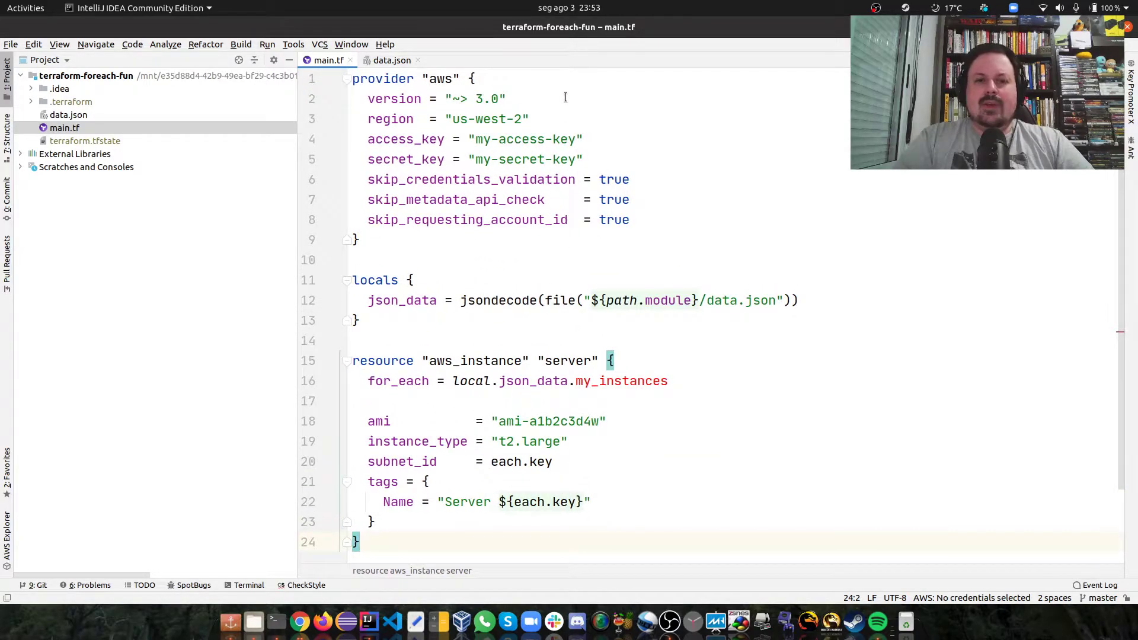
Step: Switch to the terminal and run terraform version, confirming Terraform v0.12.29
key(super)
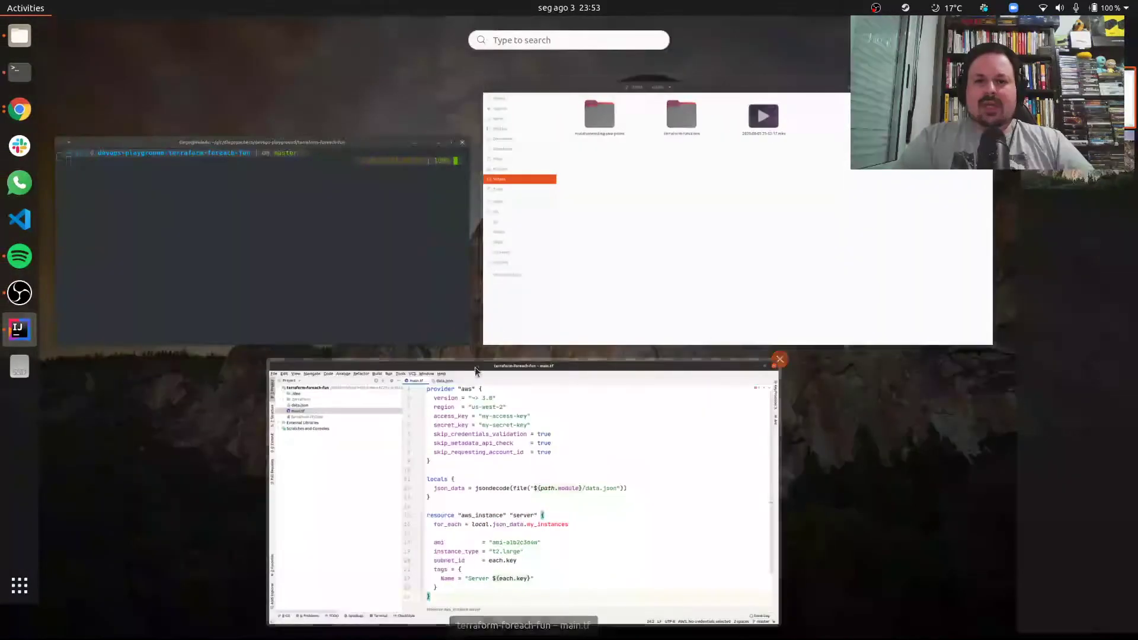
key(F12)
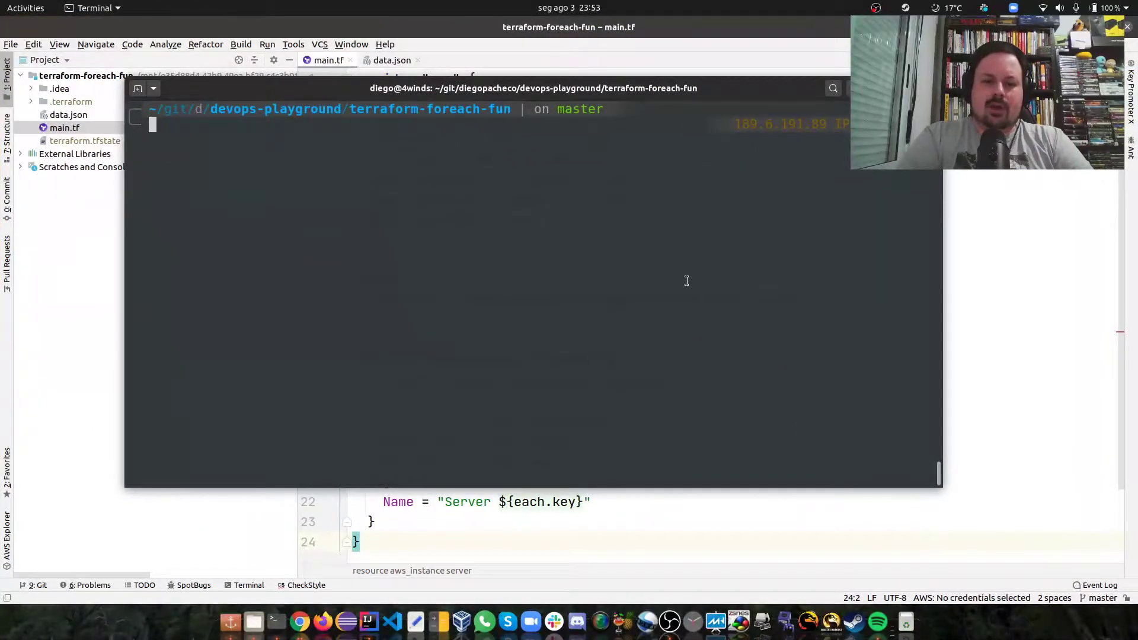
text(terraform apply)
key(BackSpace)
key(BackSpace)
key(BackSpace)
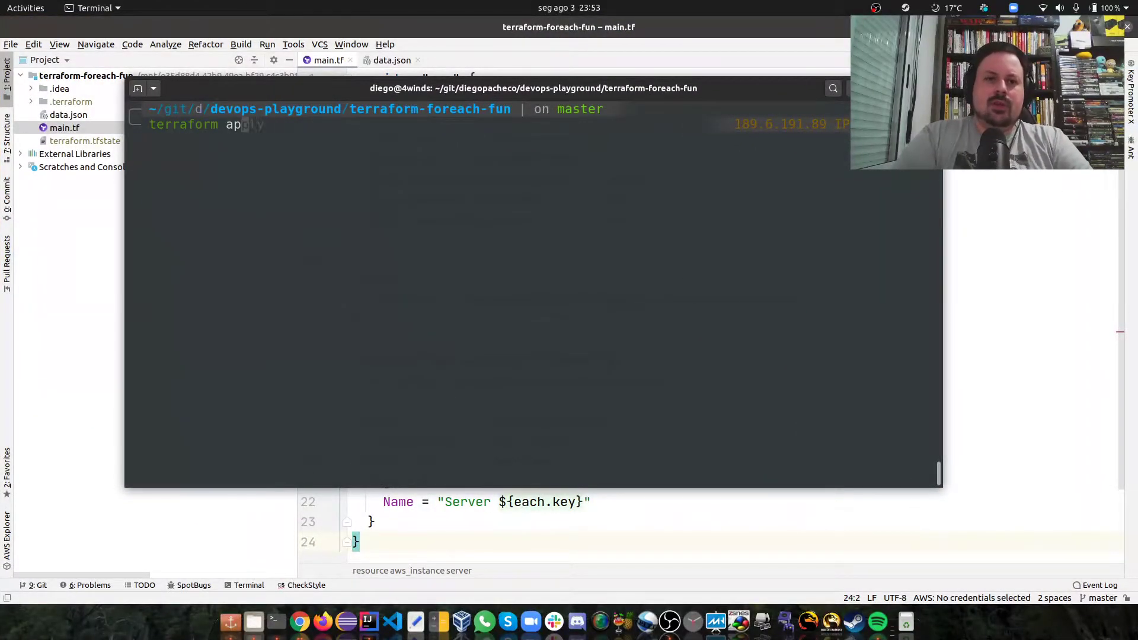
key(BackSpace)
key(BackSpace)
text(version)
key(Return)
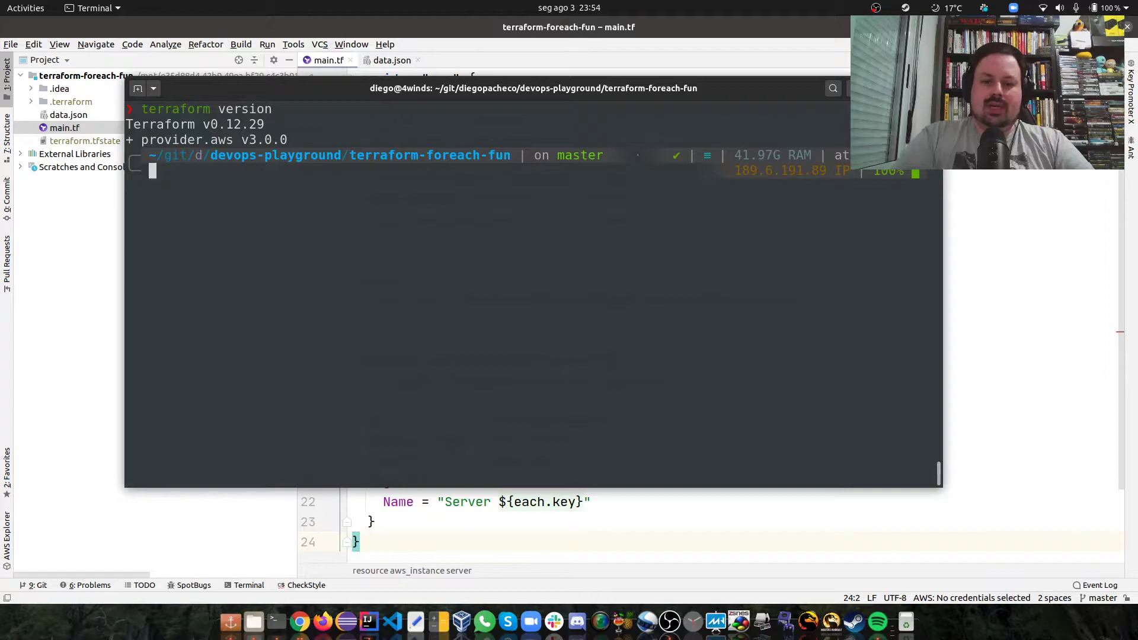
Step: Clear the version output and run terraform init until the project is successfully initialized
key(ctrl+l)
text(terra)
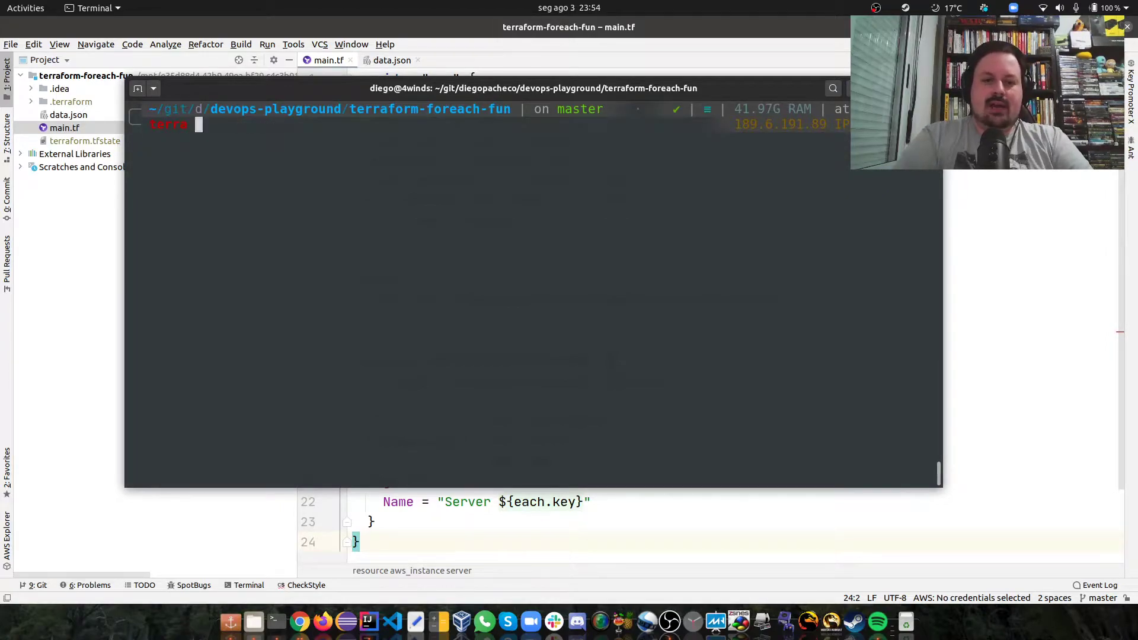
text(form ini)
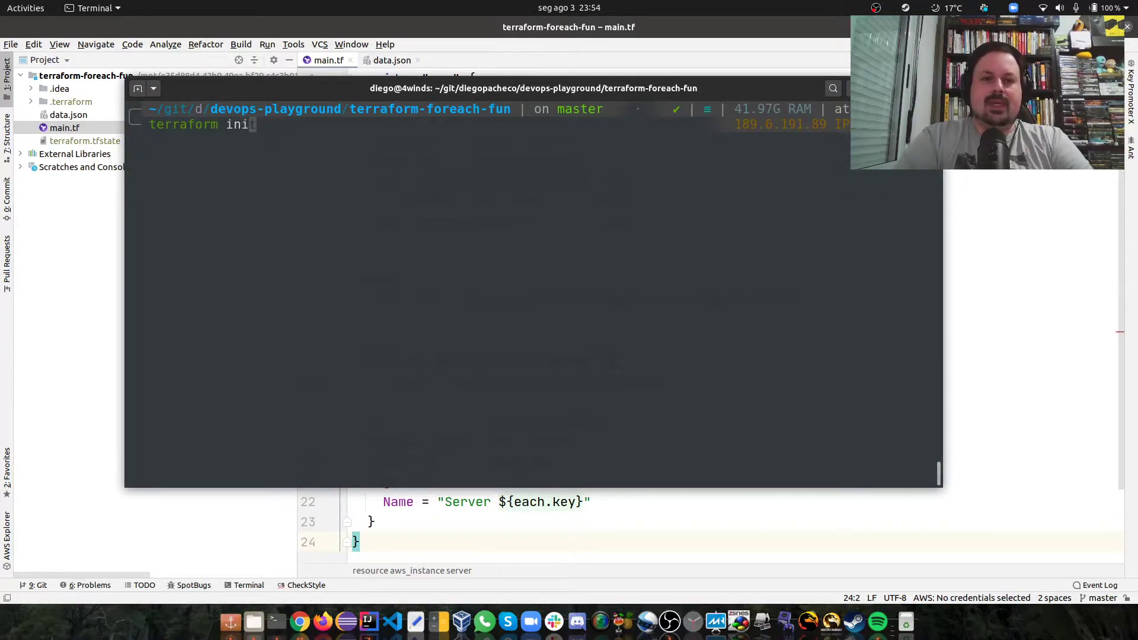
text(t)
key(Return)
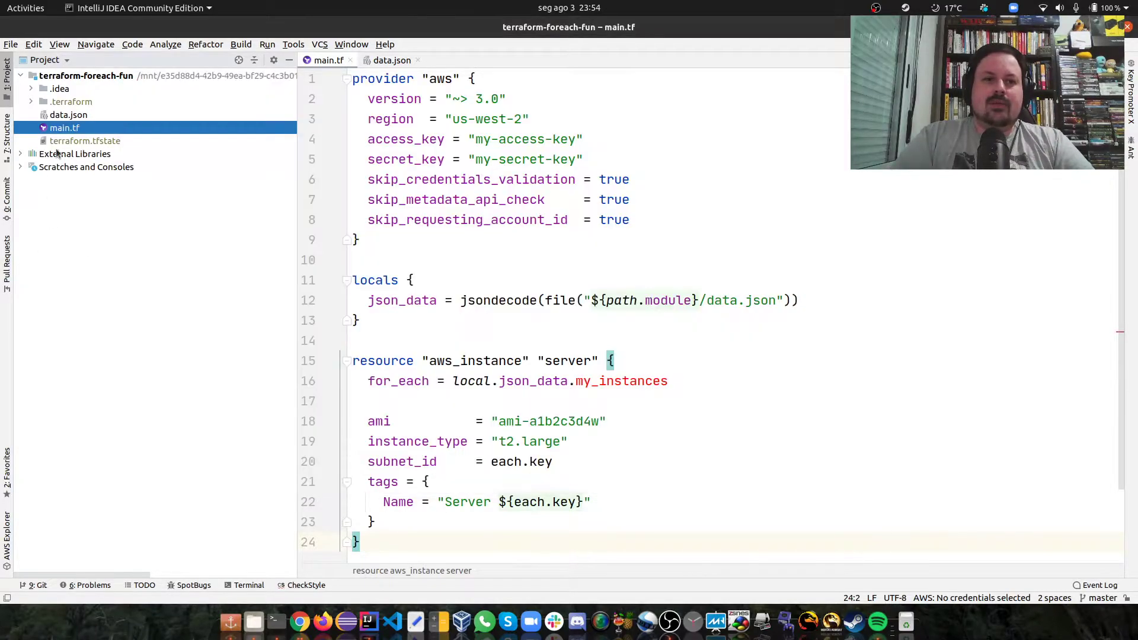
click(40, 249)
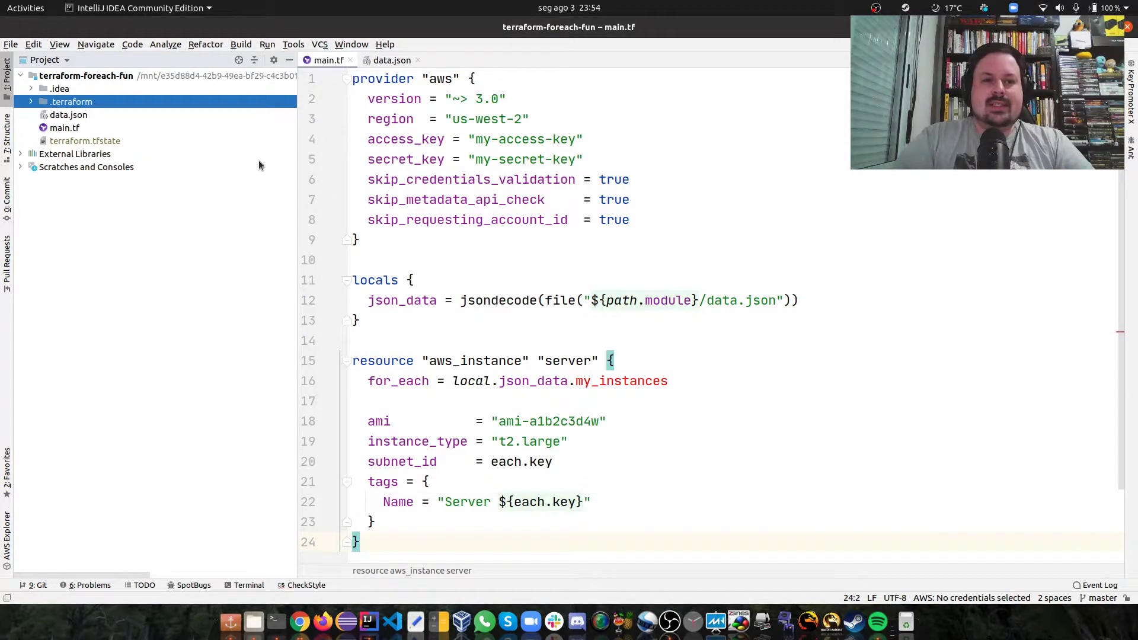
key(Right)
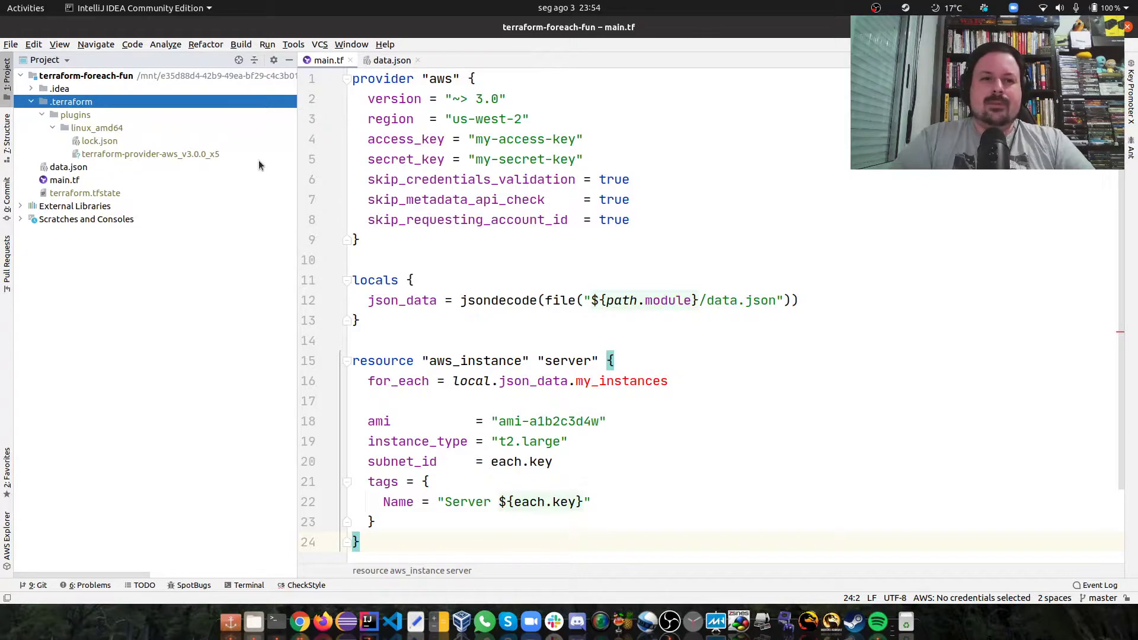
key(Down)
key(Down)
key(Down)
key(Down)
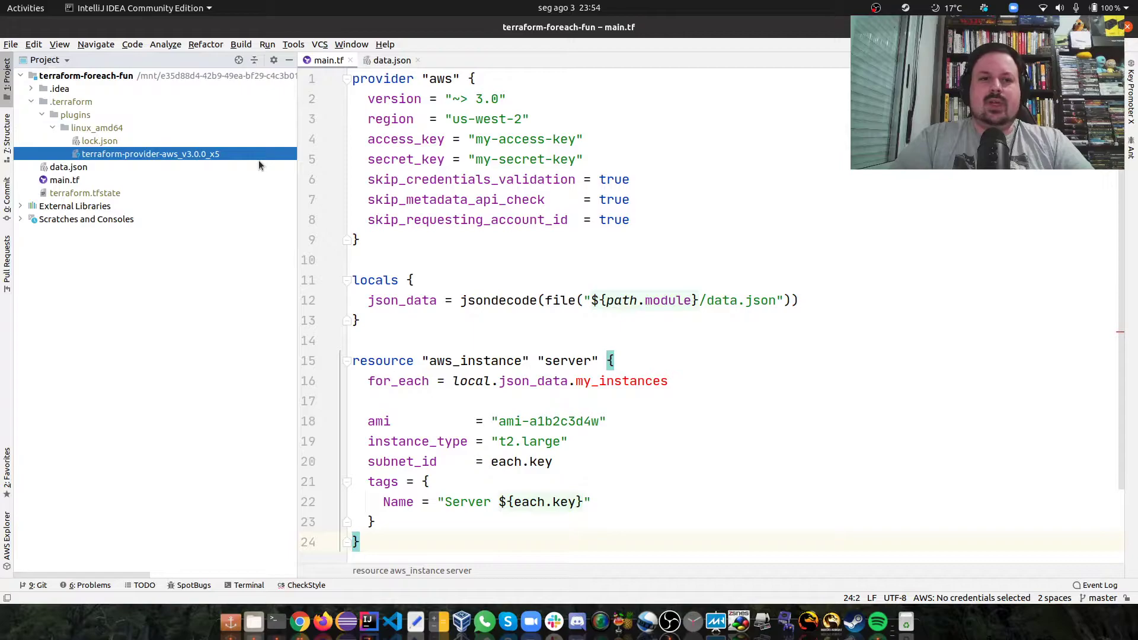
key(Up)
key(Up)
key(Up)
key(Up)
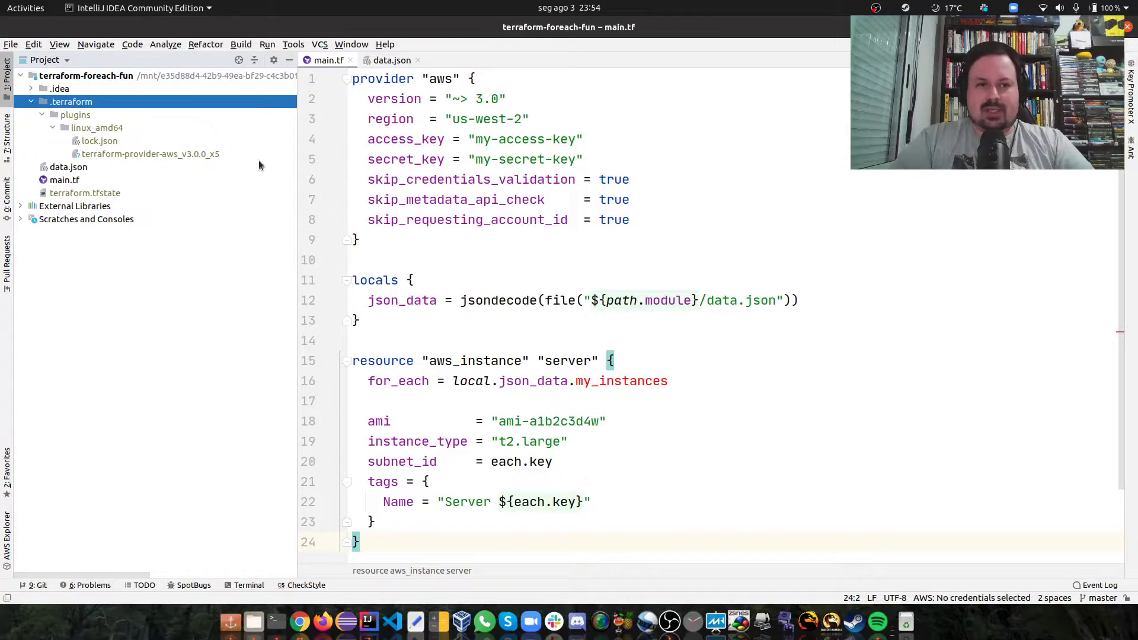
key(Left)
key(Down)
key(Down)
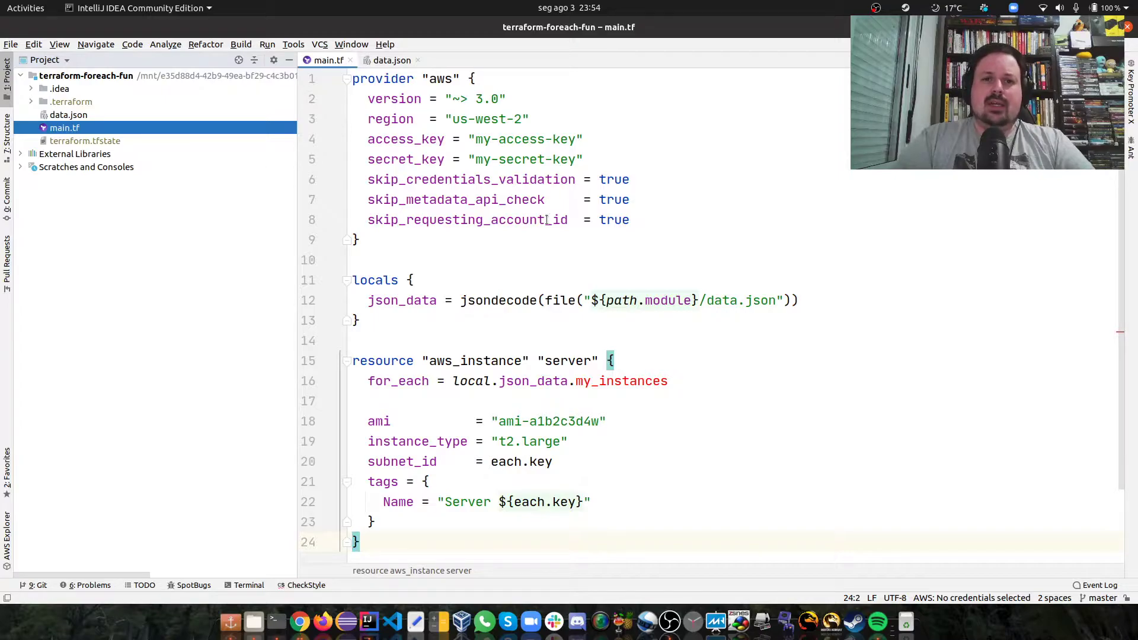
scroll(915, 317, up, 1)
scroll(800, 336, up, 1)
scroll(752, 338, up, 1)
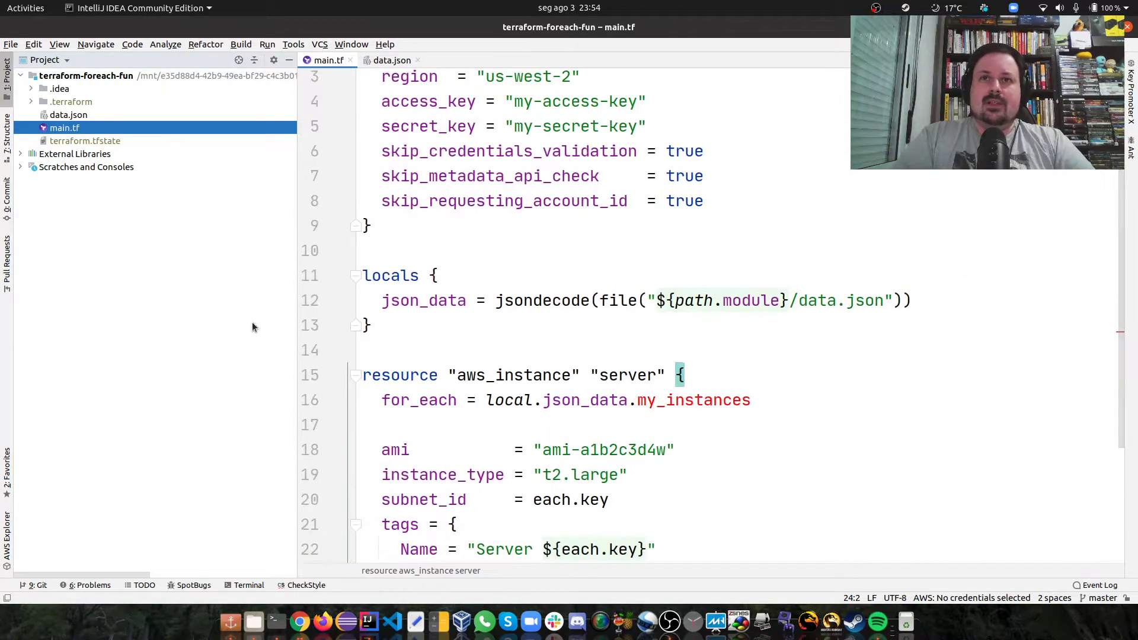
scroll(434, 210, up, 1)
double_click(478, 83)
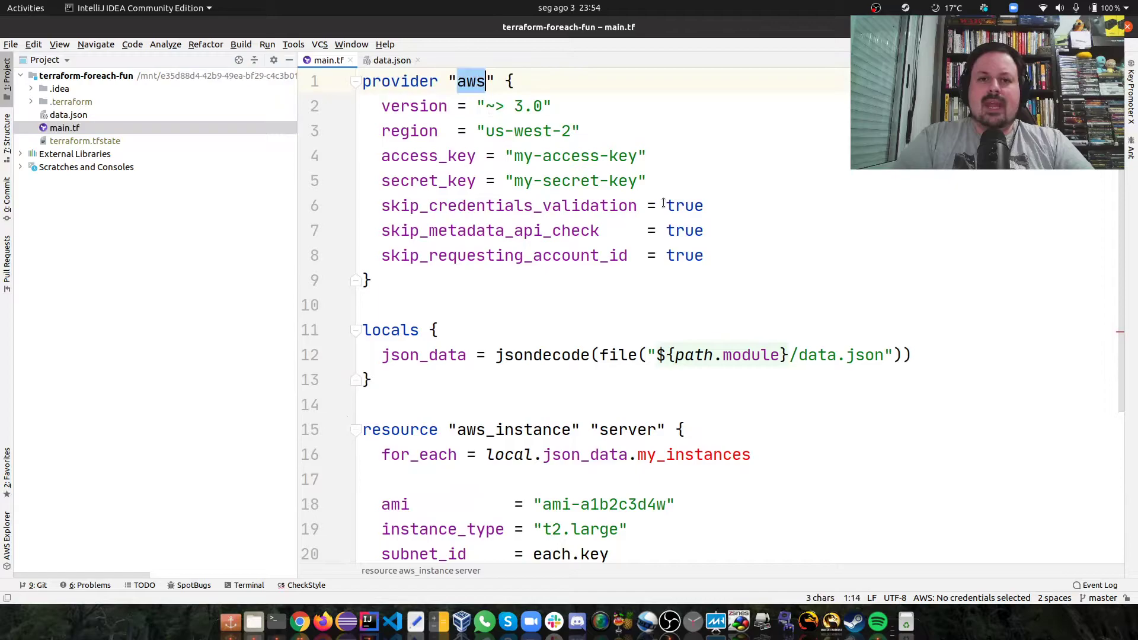
key(Down)
key(Down)
key(Up)
key(Right)
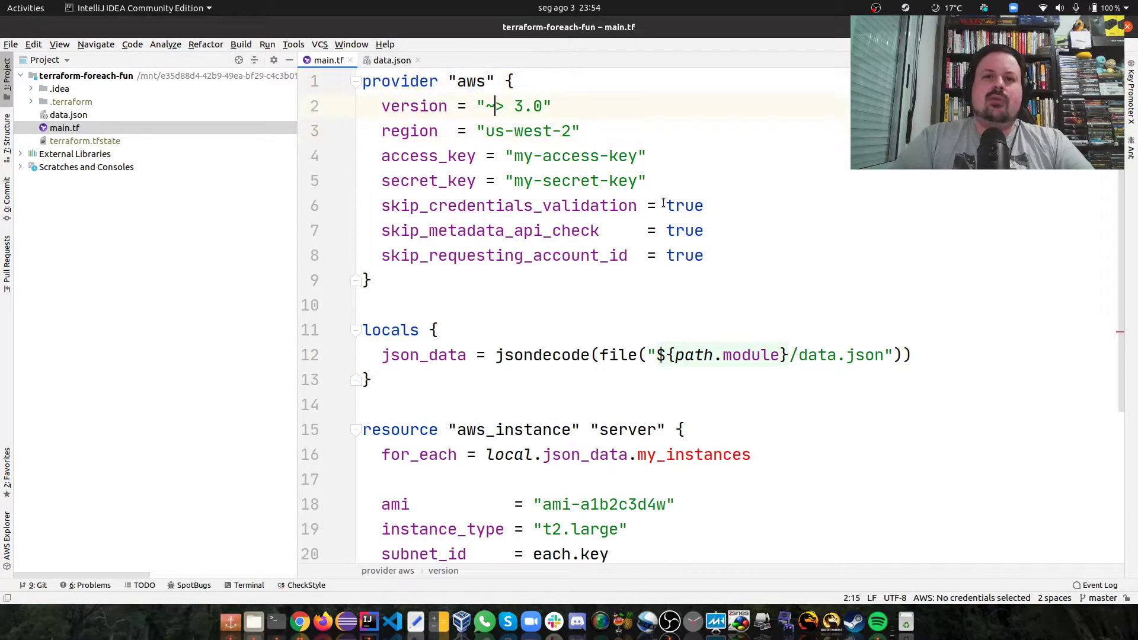
key(Right)
key(Right)
key(Right)
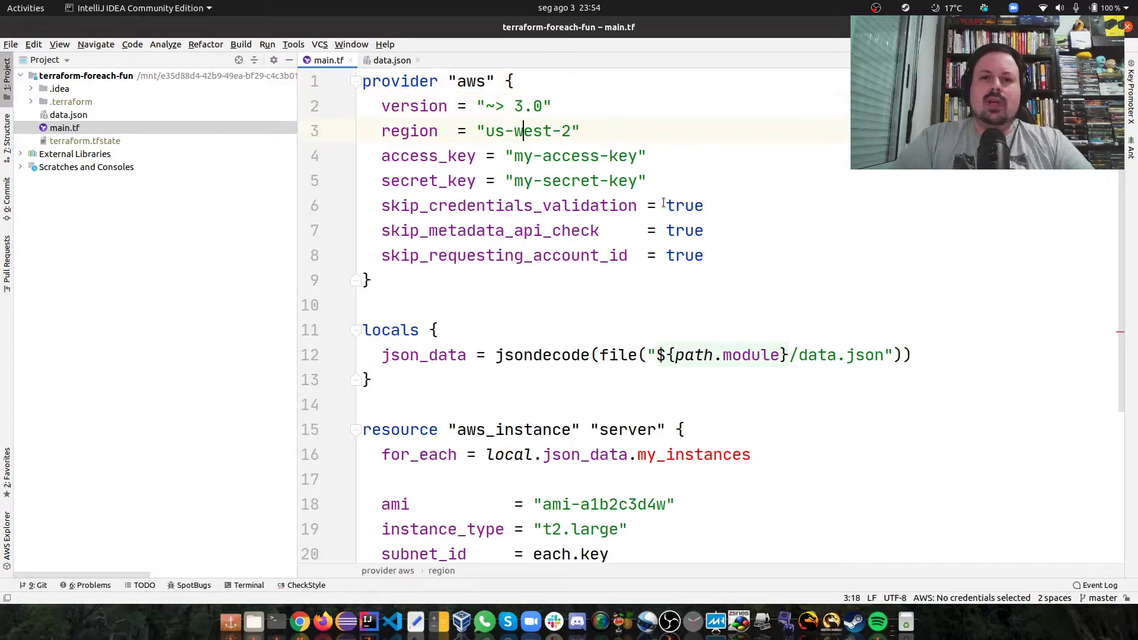
key(Left)
key(Left)
key(Left)
key(Right)
key(Right)
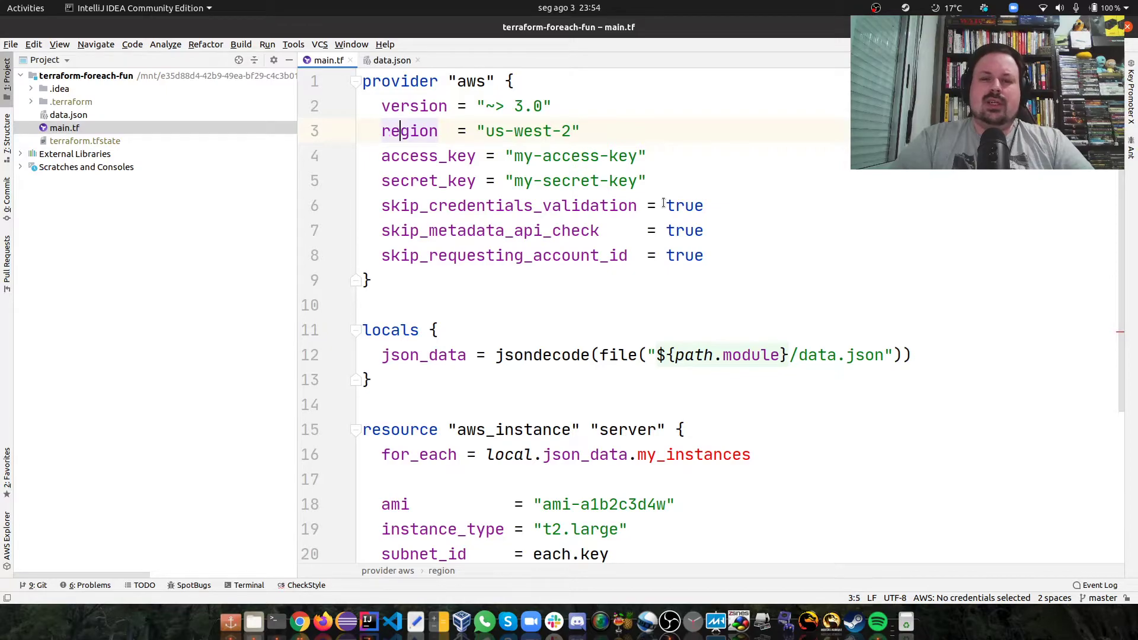
key(Right)
key(Right)
key(Right)
key(Right)
key(Right)
key(Right)
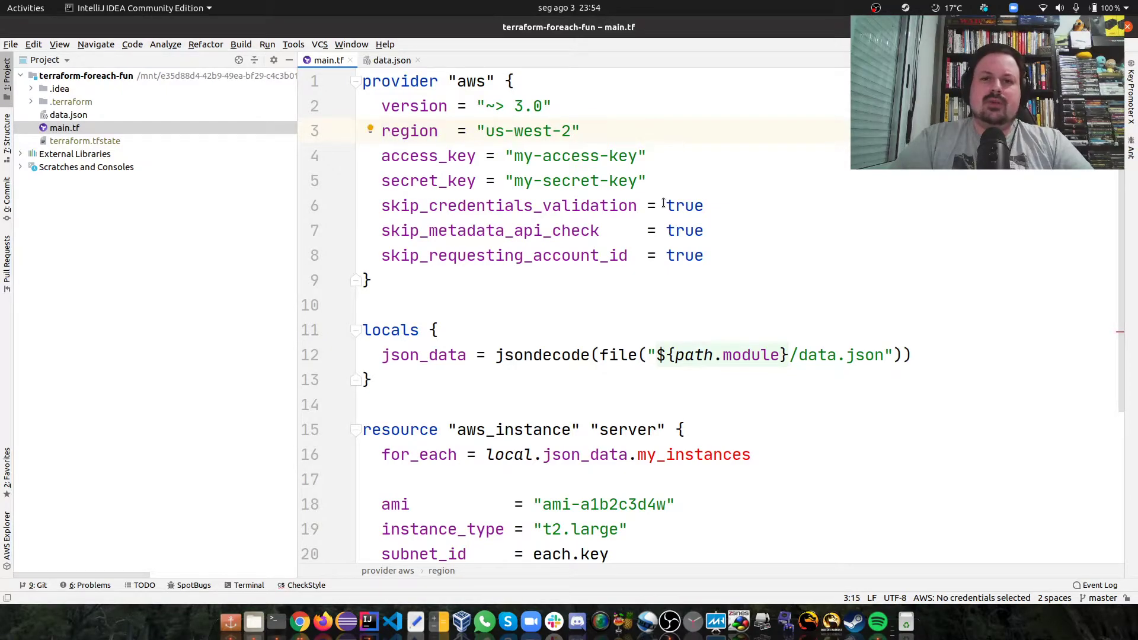
key(Down)
key(Down)
key(Up)
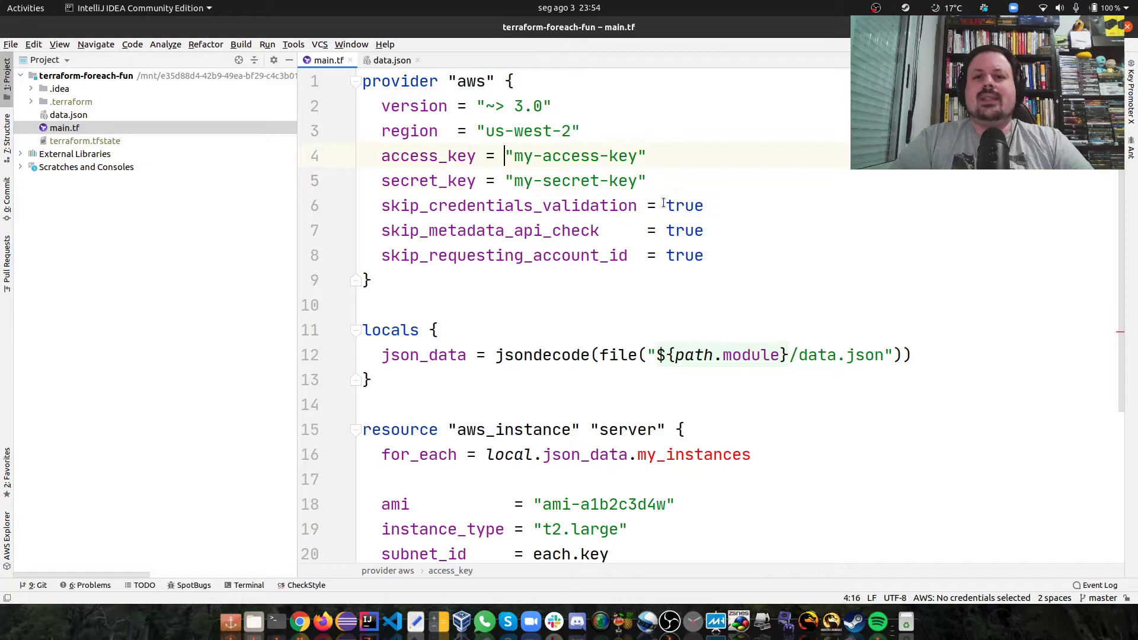
key(Left)
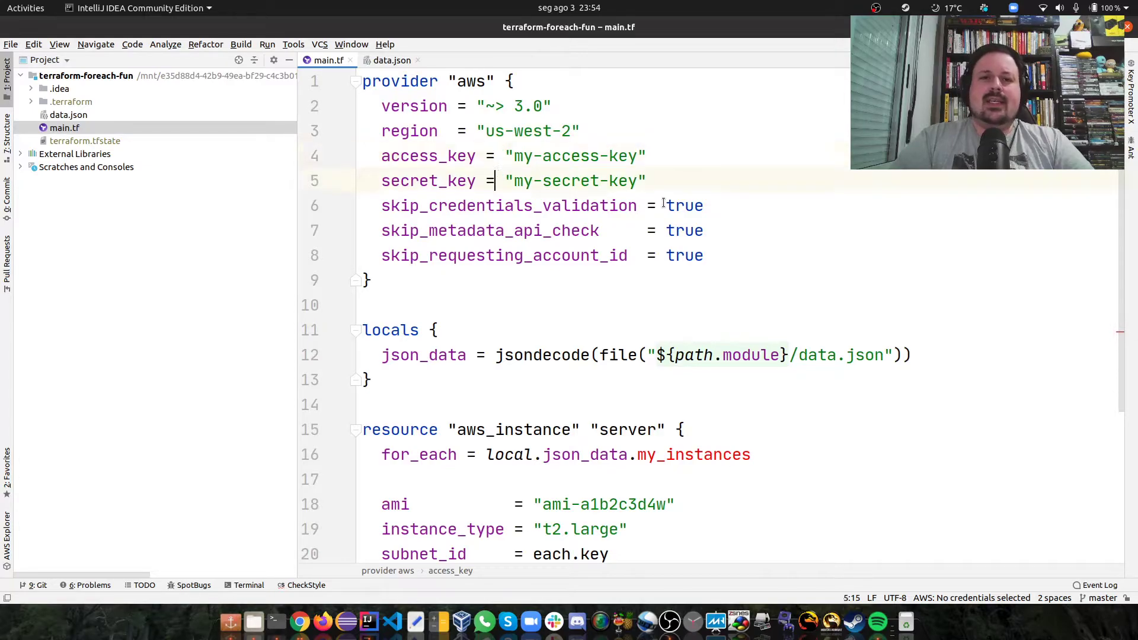
key(Right)
key(Right)
key(Right)
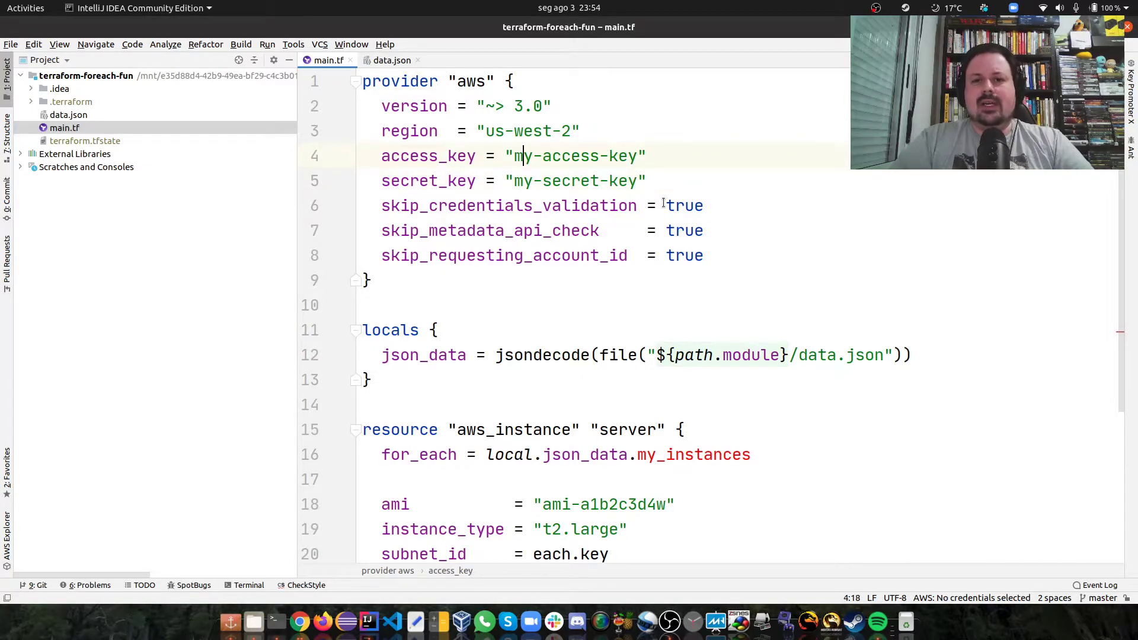
key(Down)
key(Down)
key(Down)
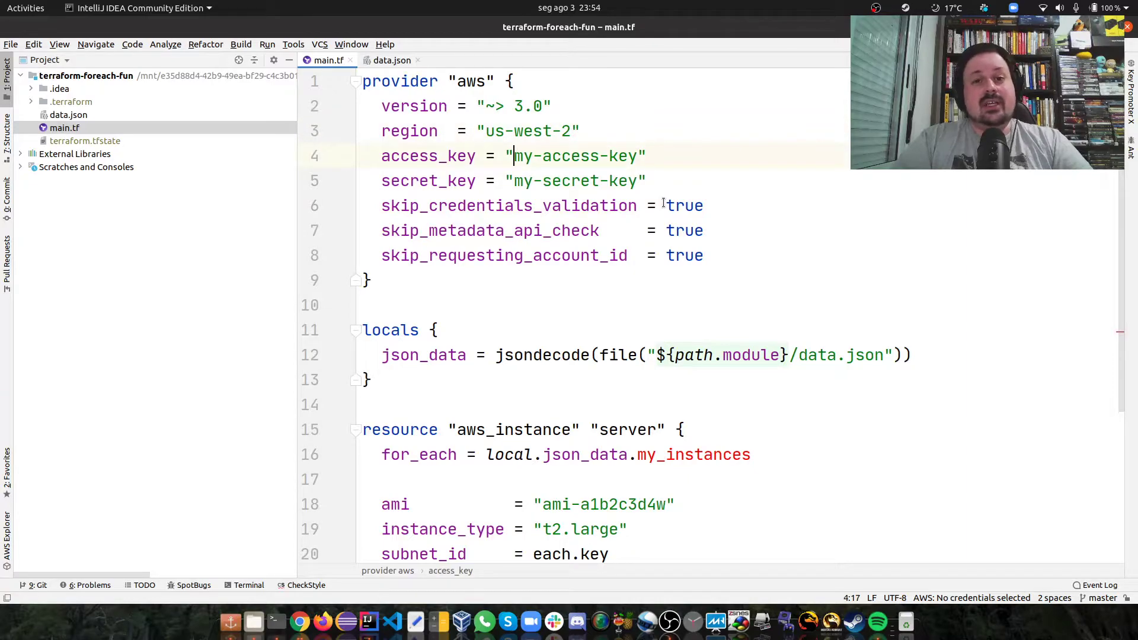
key(Down)
key(Up)
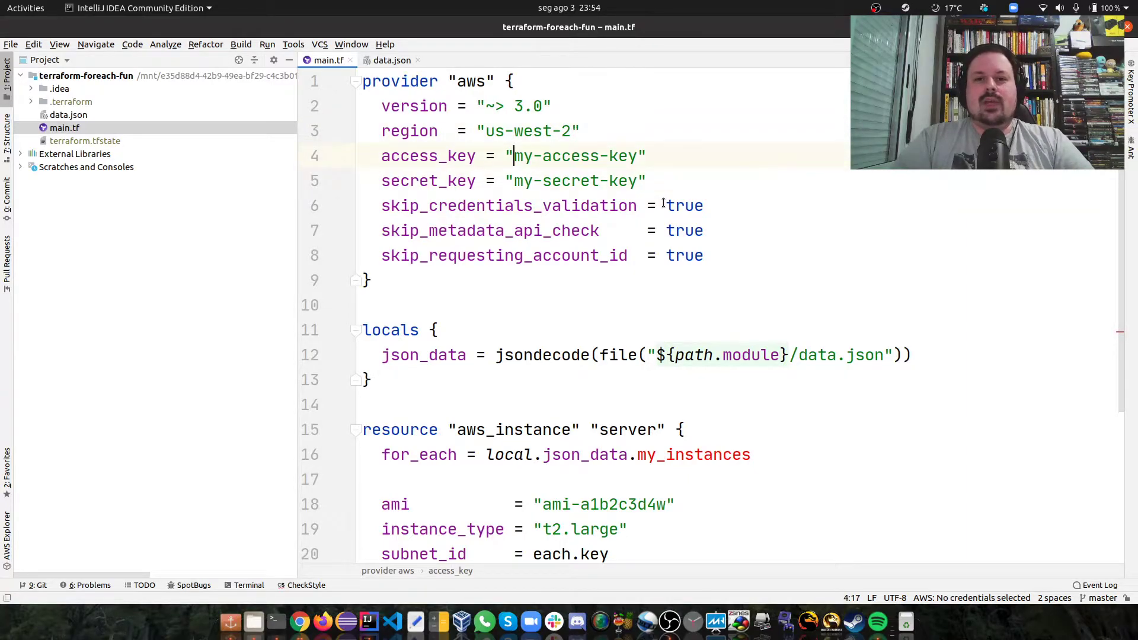
key(Down)
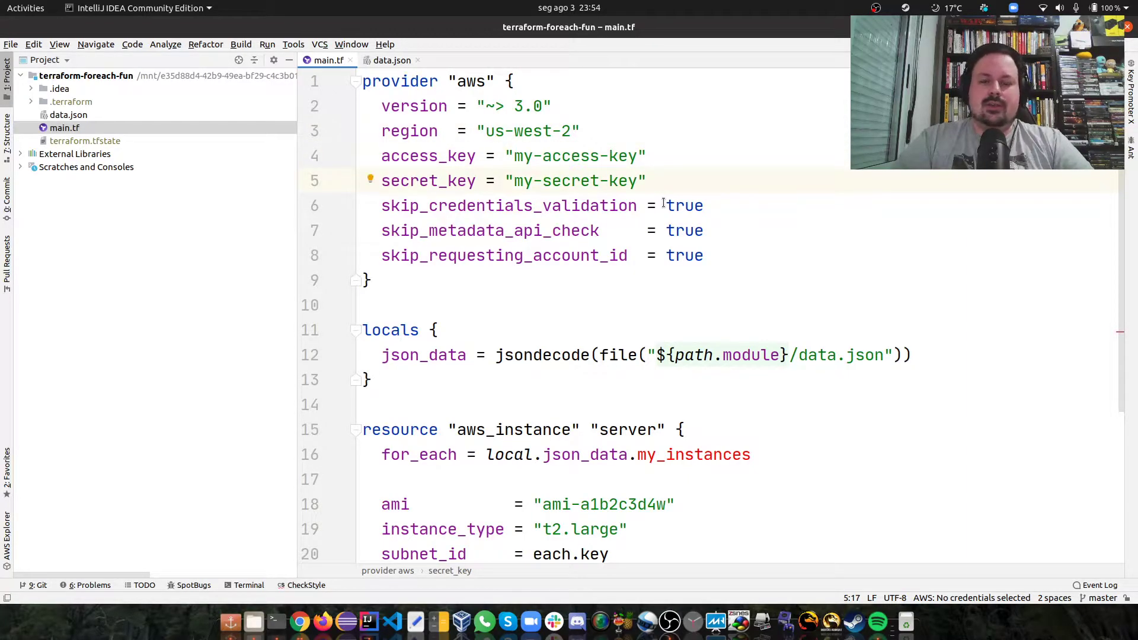
key(Down)
key(Down)
key(Down)
key(Down)
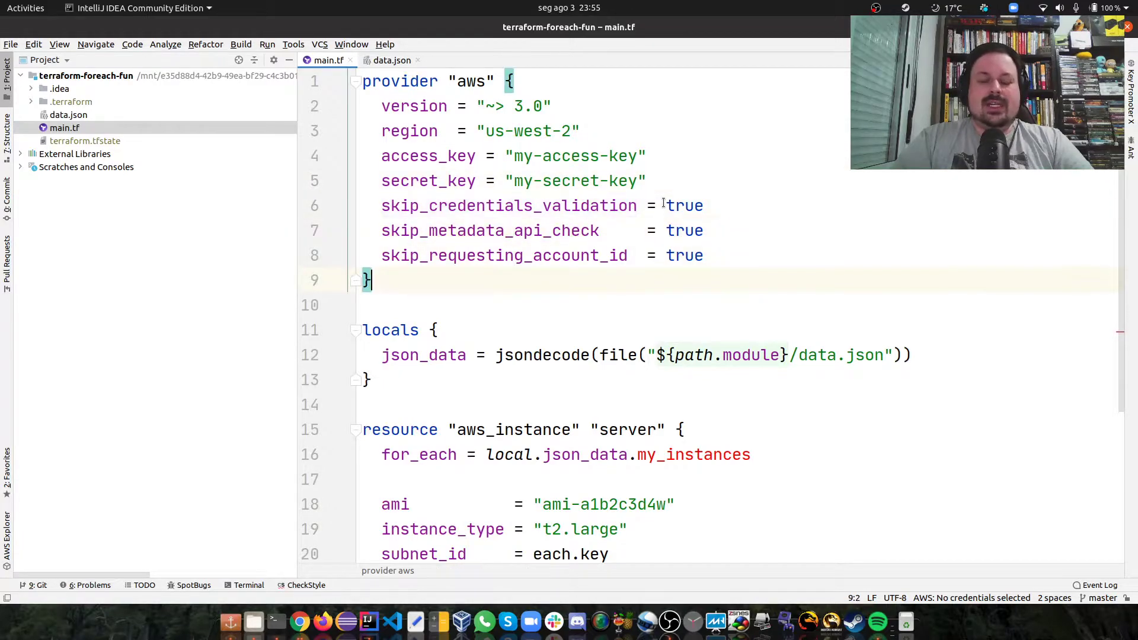
key(Up)
key(Up)
key(Up)
key(Up)
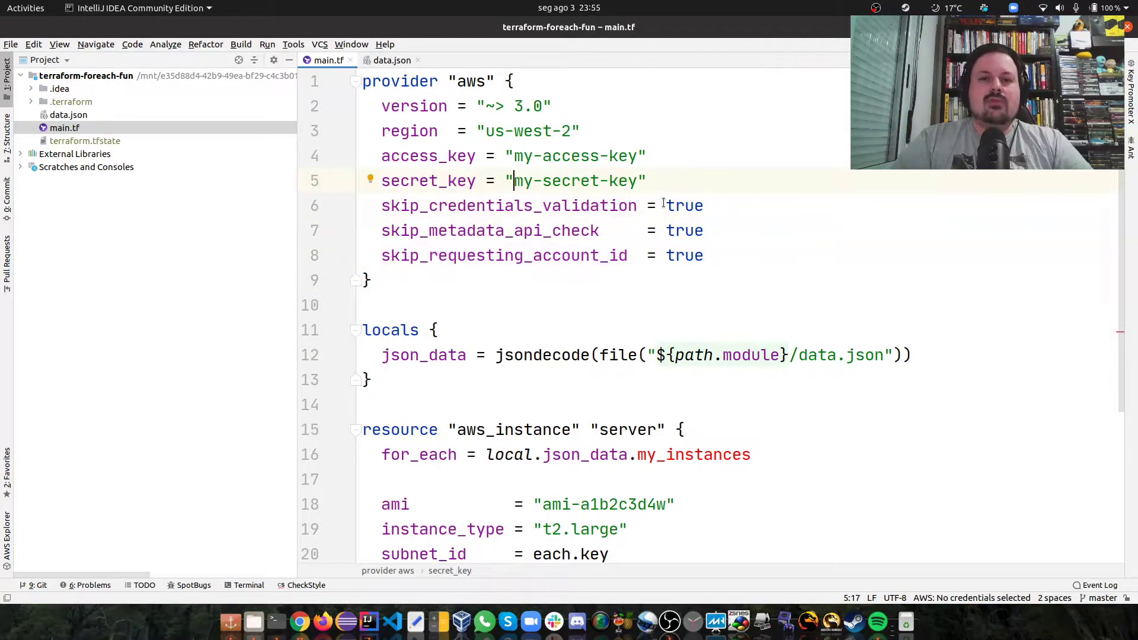
key(Down)
key(Up)
key(Up)
key(Up)
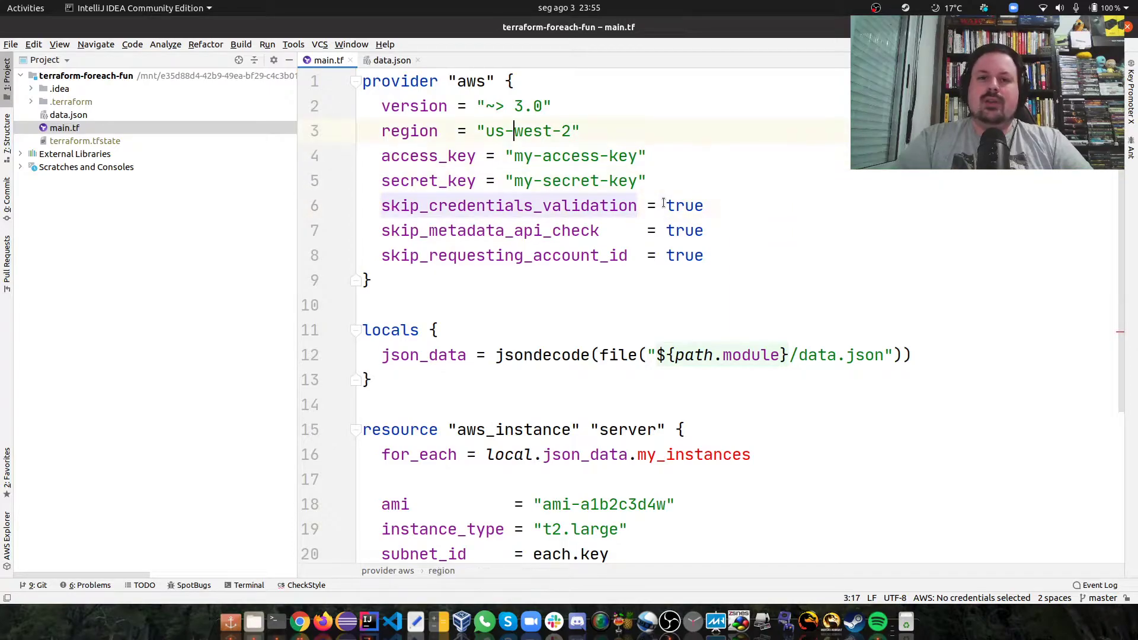
key(Down)
key(Down)
key(Down)
key(Down)
key(Down)
key(Up)
key(Up)
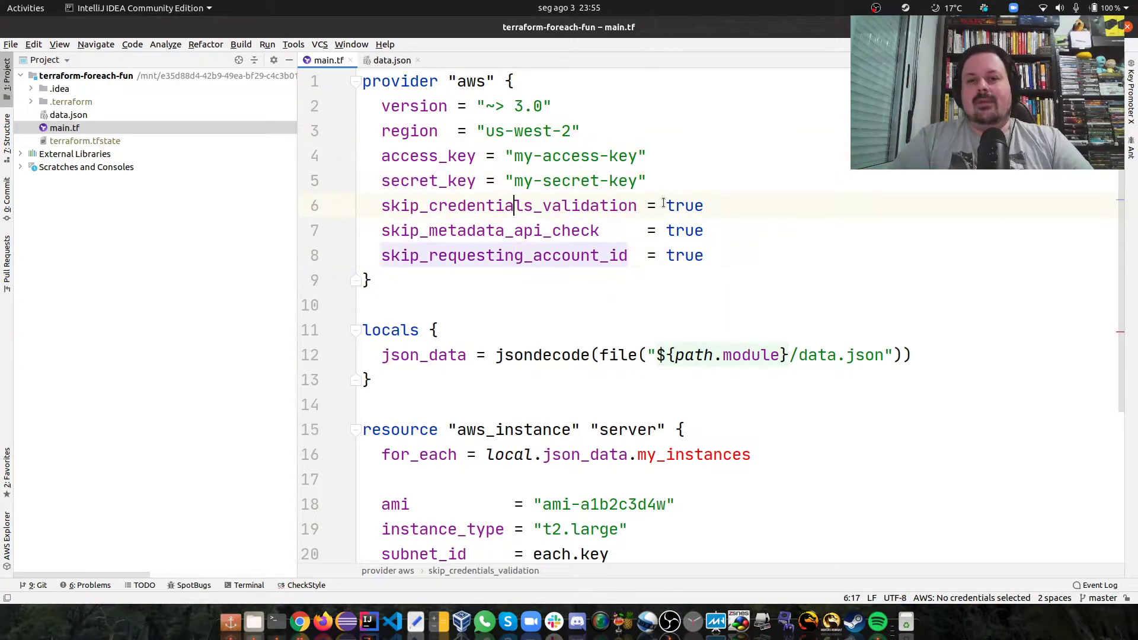
key(Down)
key(Down)
key(Up)
key(Up)
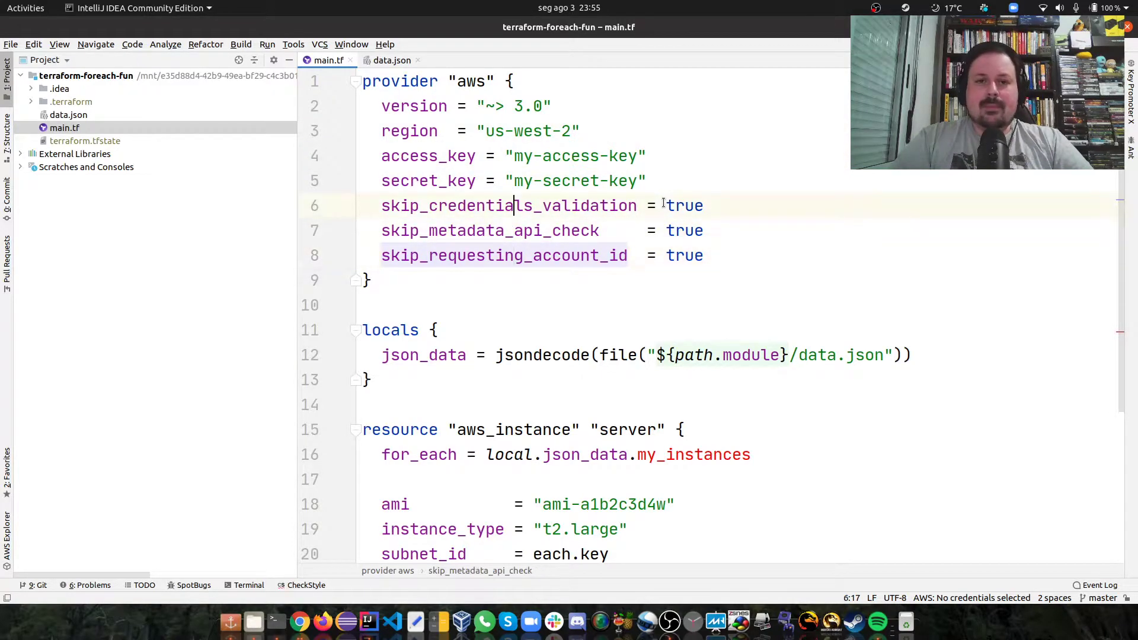
key(Down)
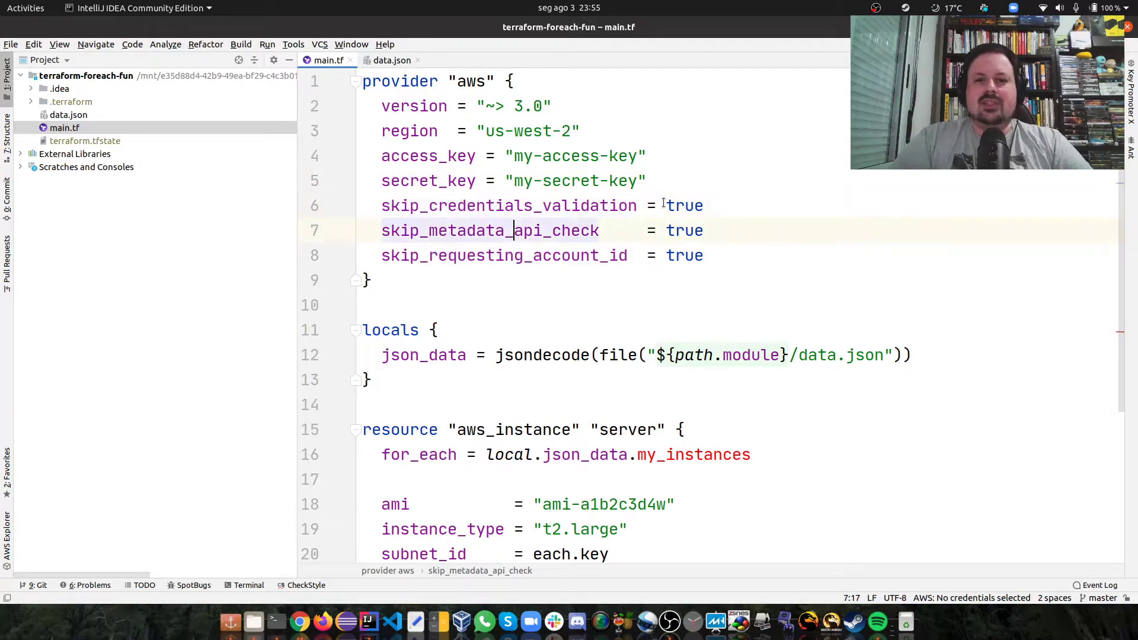
key(Down)
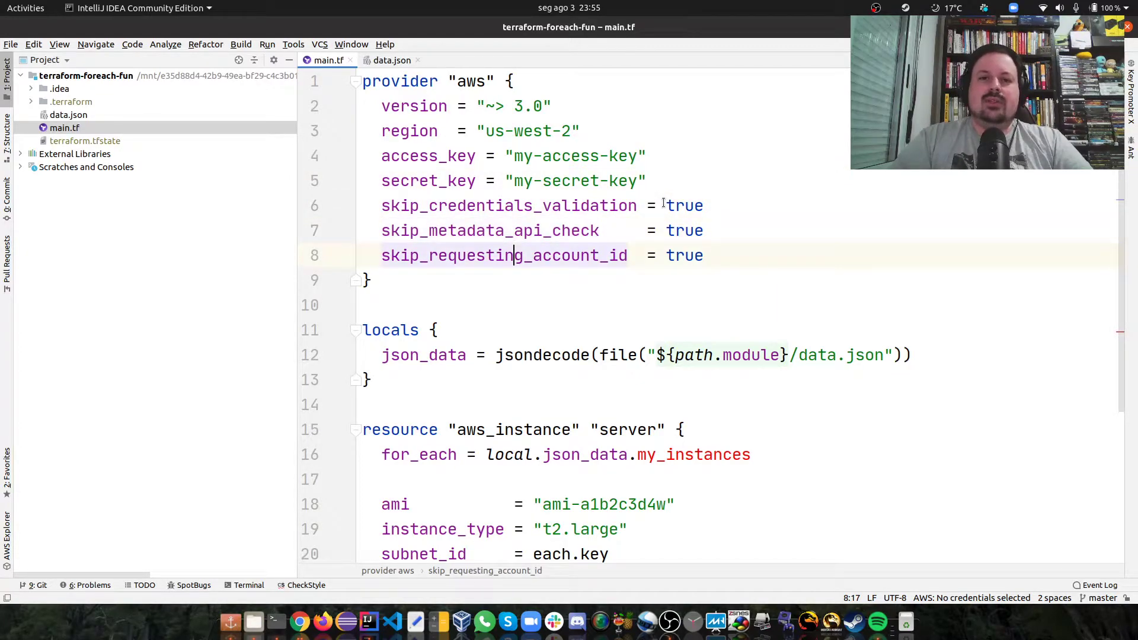
key(Down)
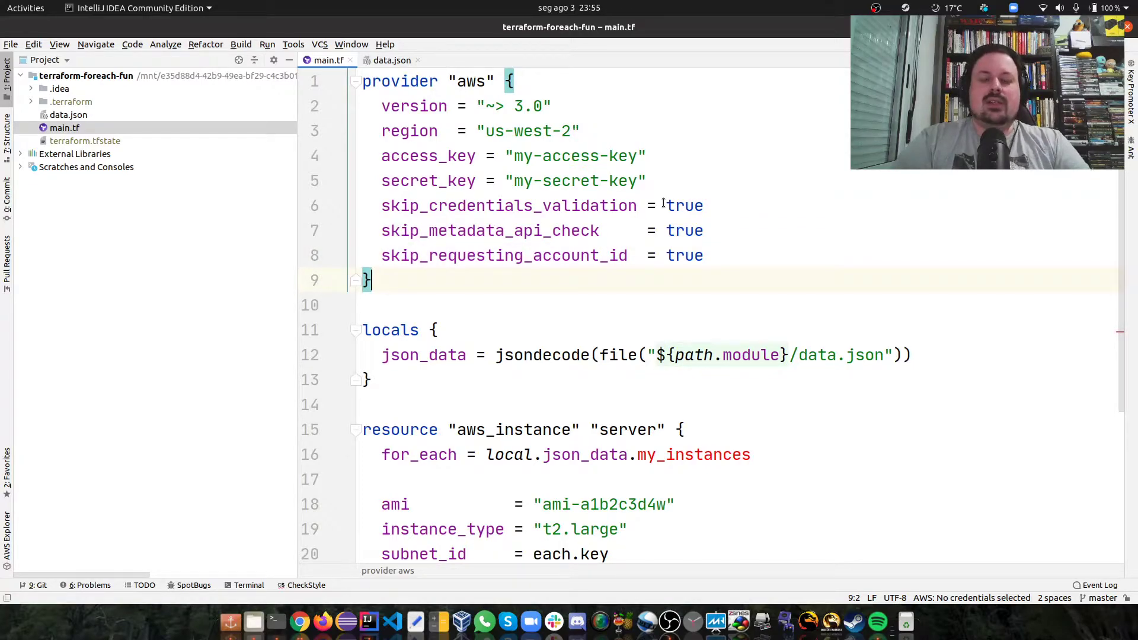
scroll(449, 226, down, 3)
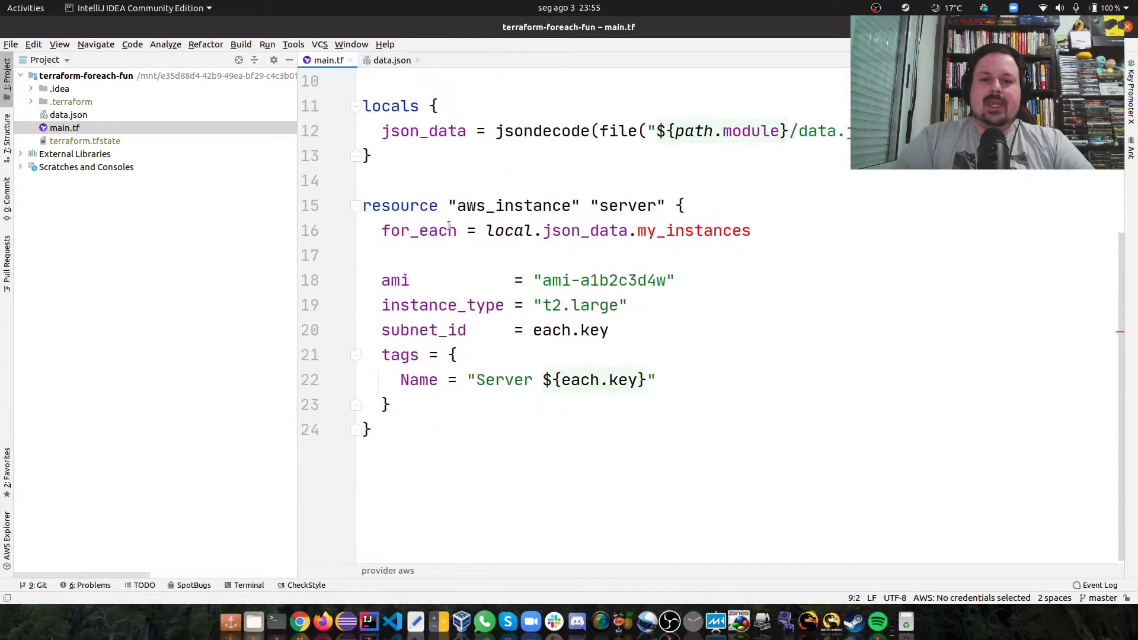
scroll(450, 197, up, 2)
scroll(451, 198, down, 2)
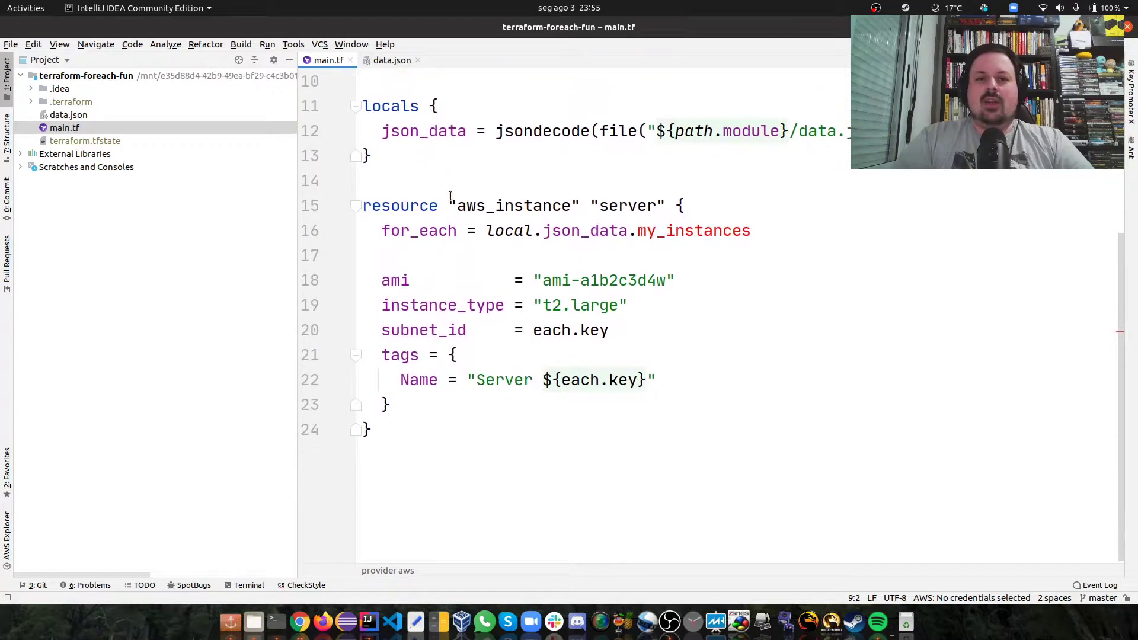
click(411, 106)
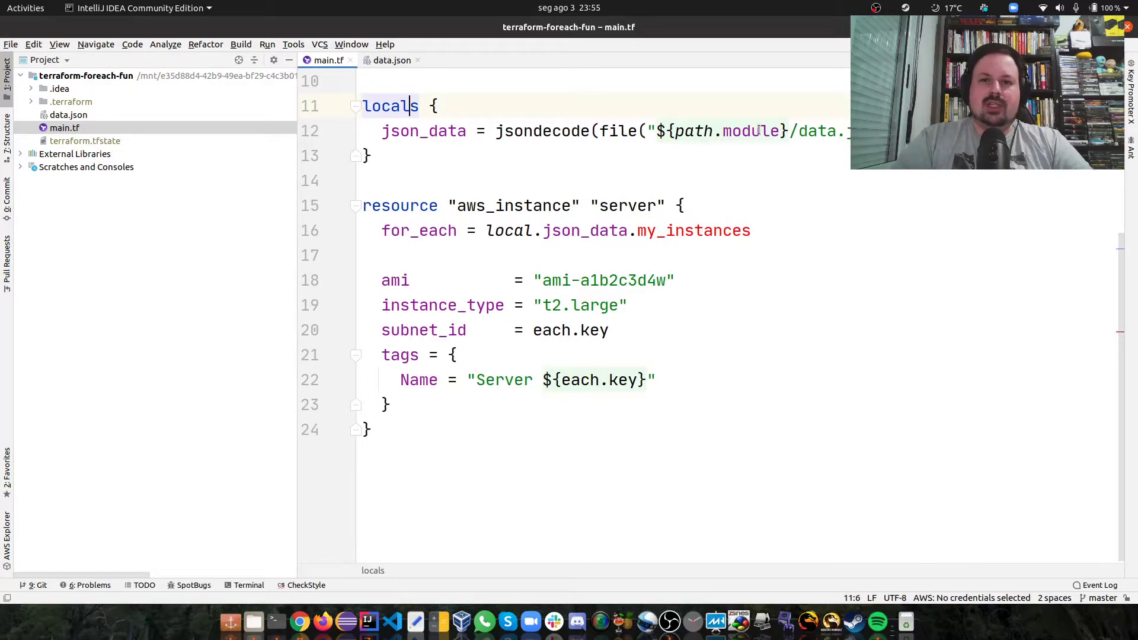
double_click(631, 131)
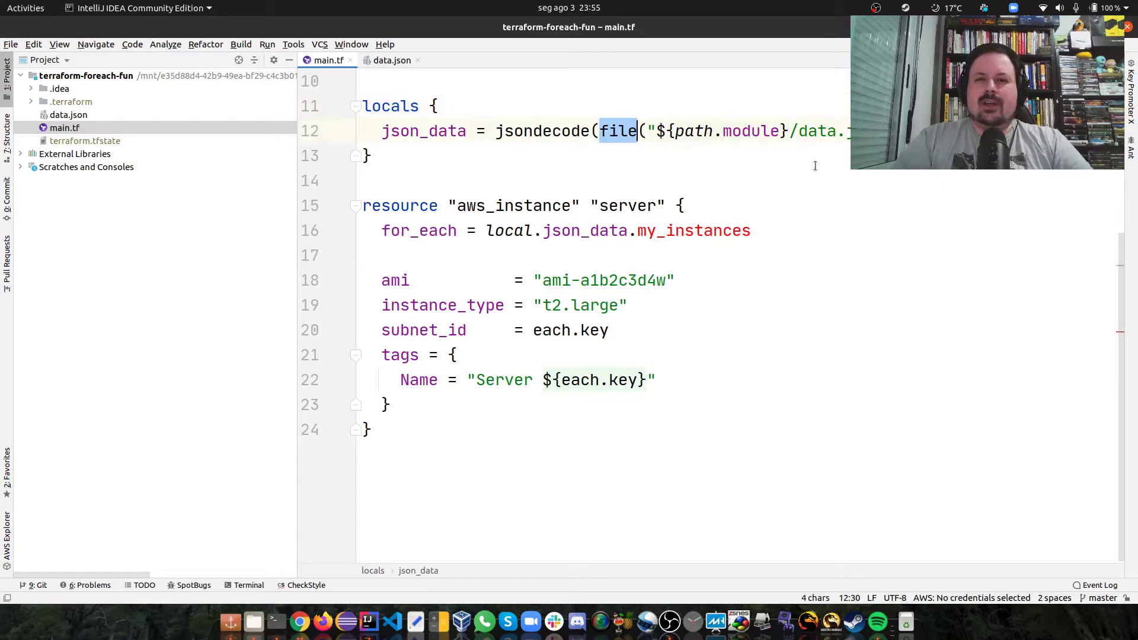
double_click(526, 131)
click(524, 177)
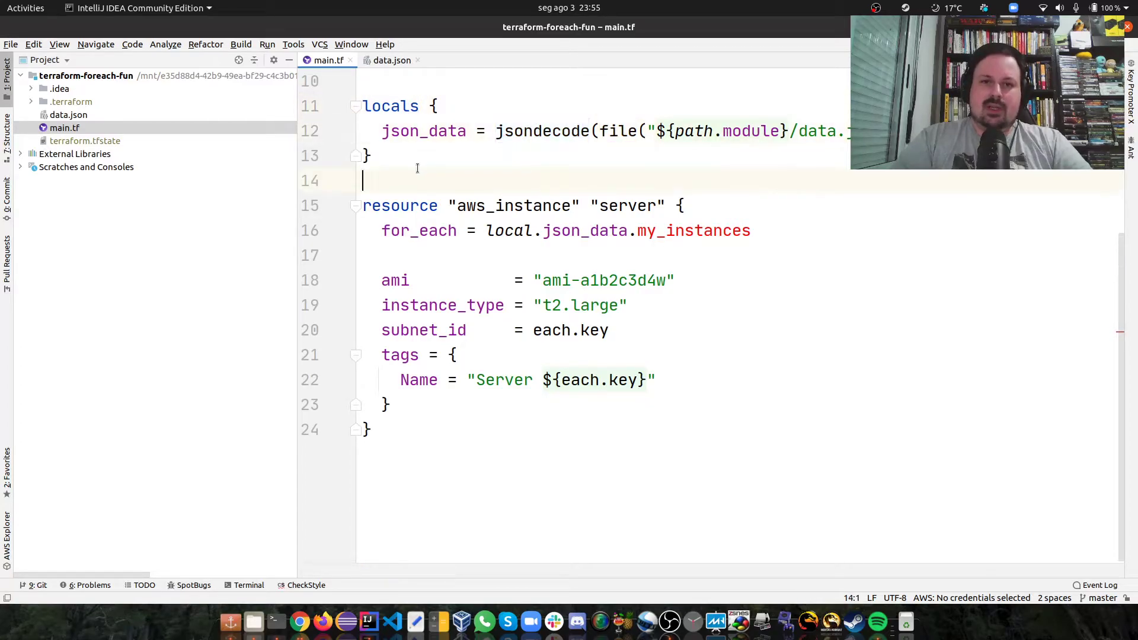
click(607, 421)
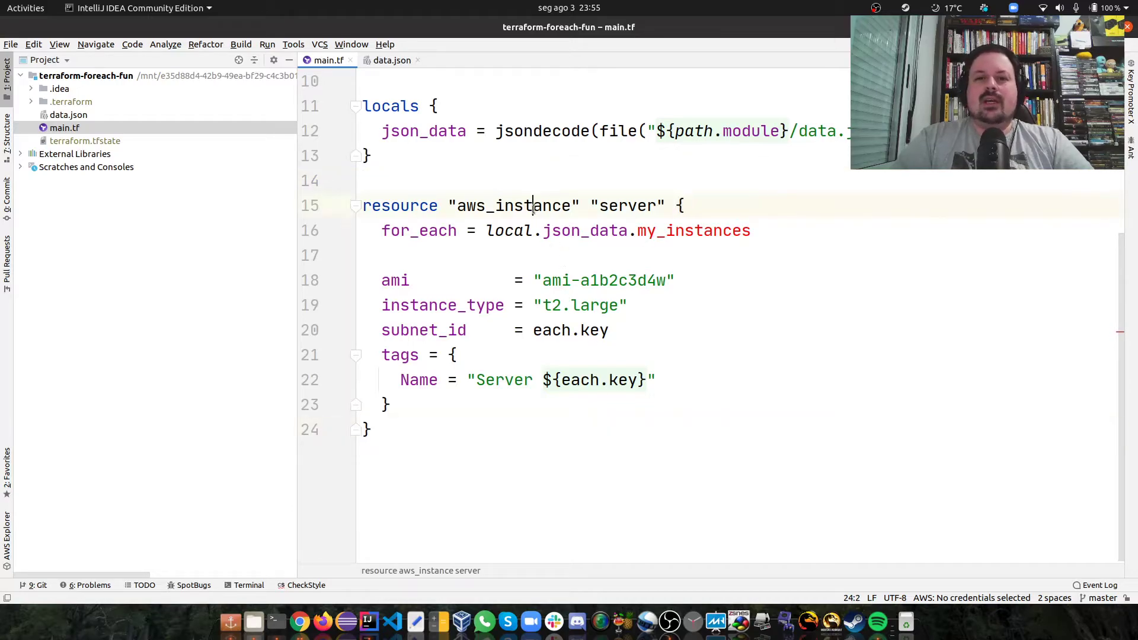
double_click(534, 205)
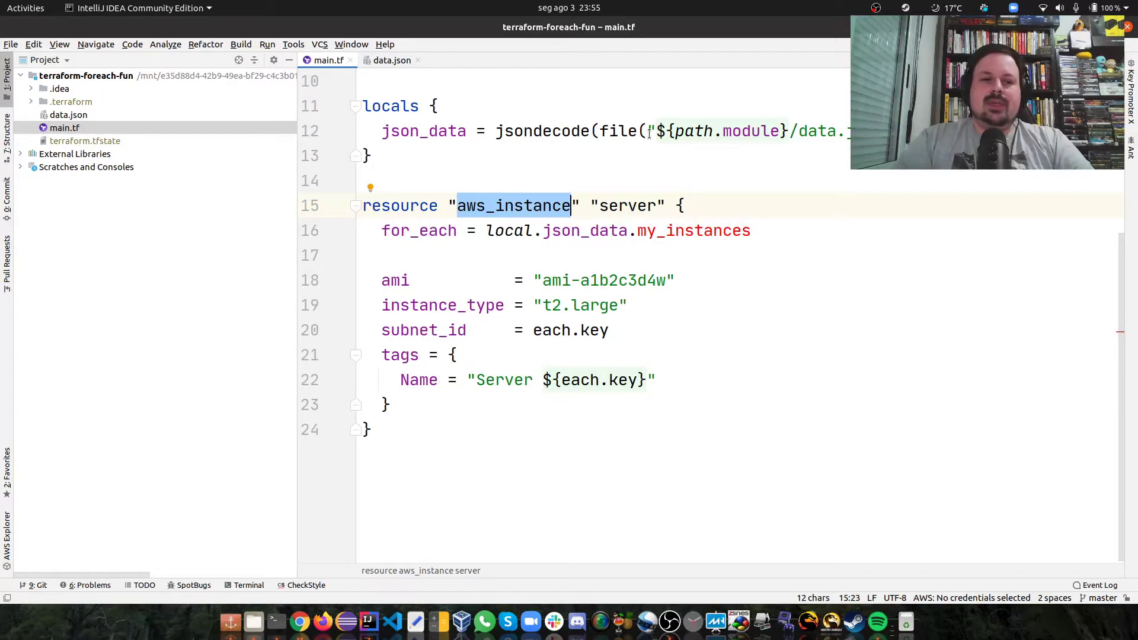
click(439, 206)
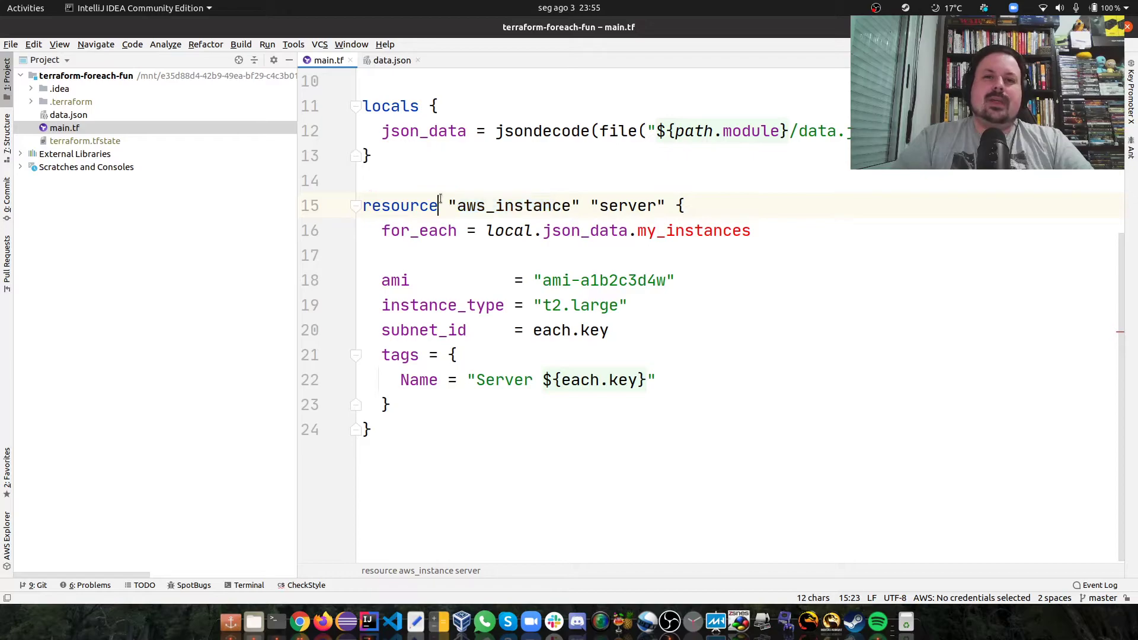
click(417, 167)
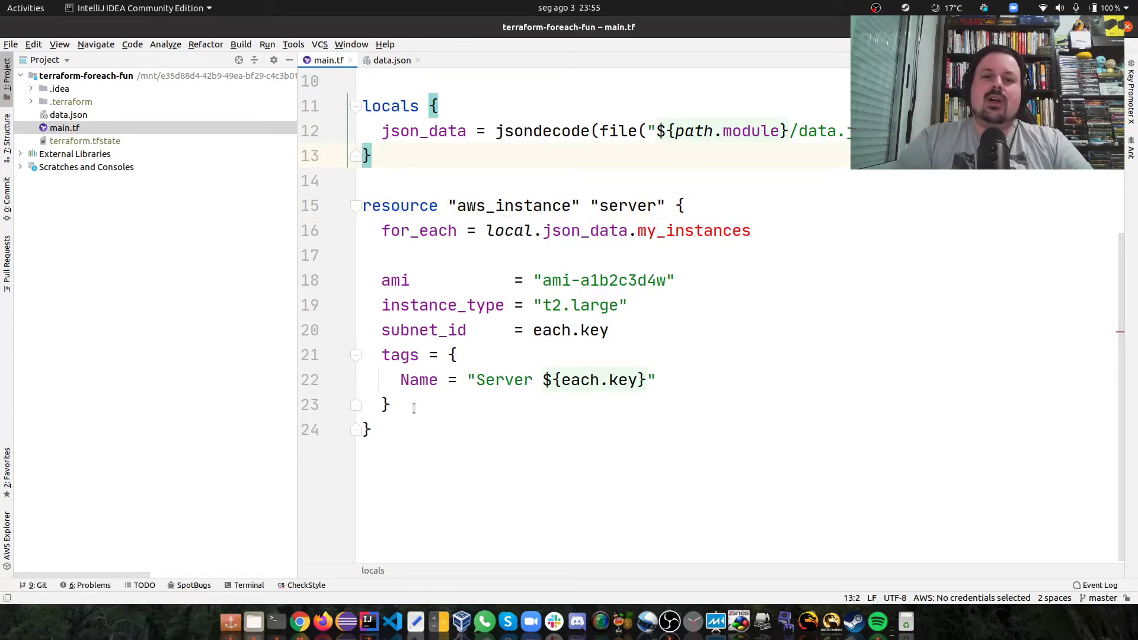
double_click(590, 280)
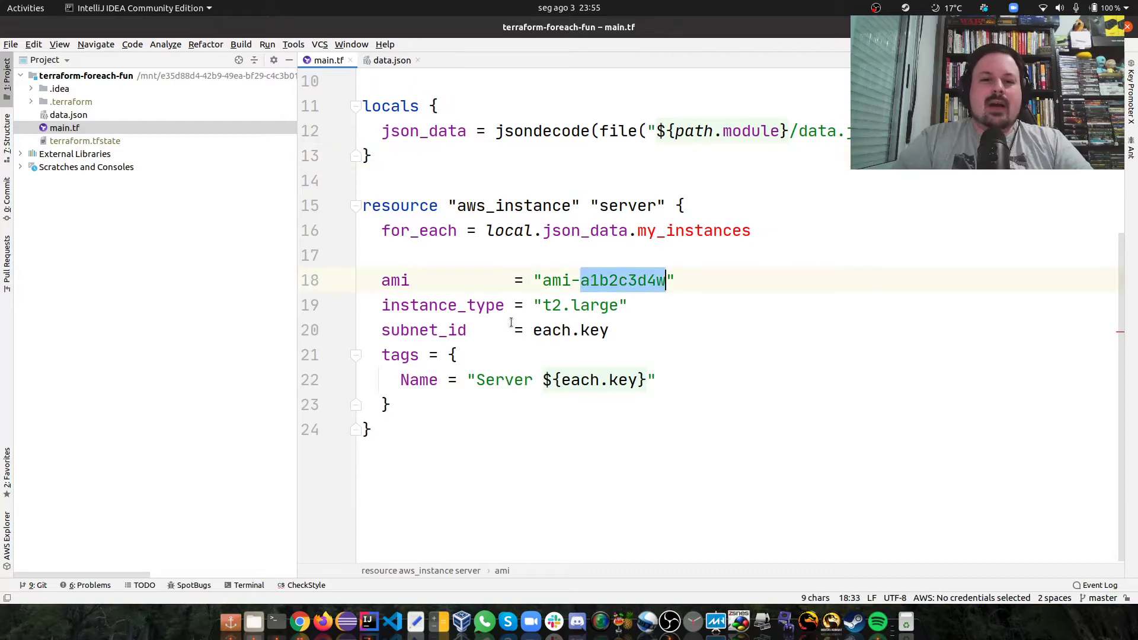
double_click(559, 305)
double_click(590, 305)
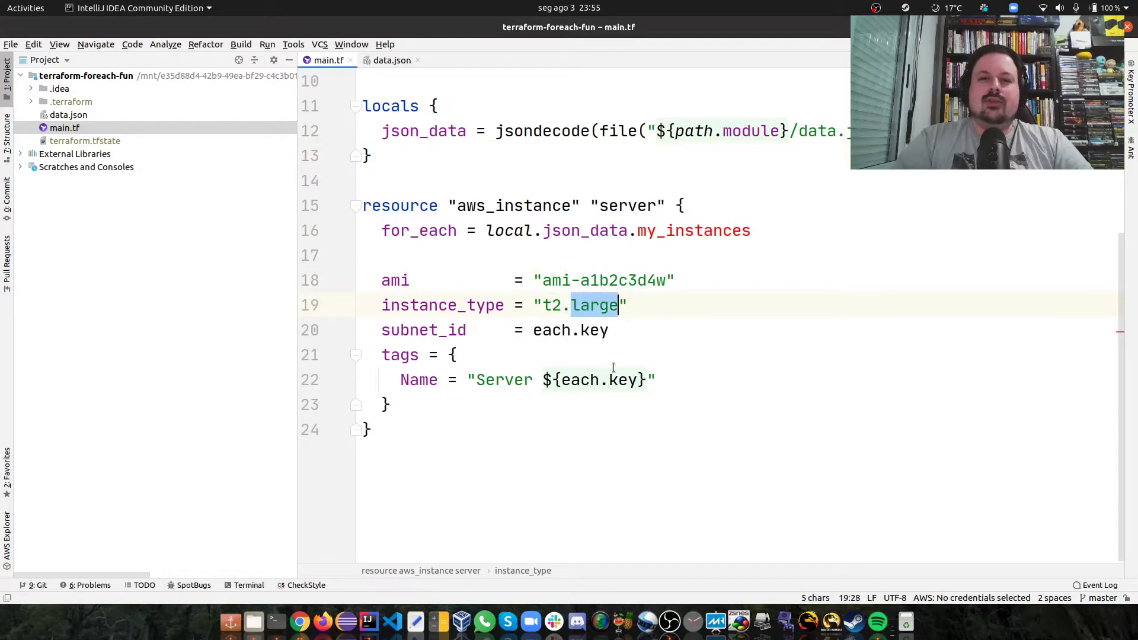
click(442, 346)
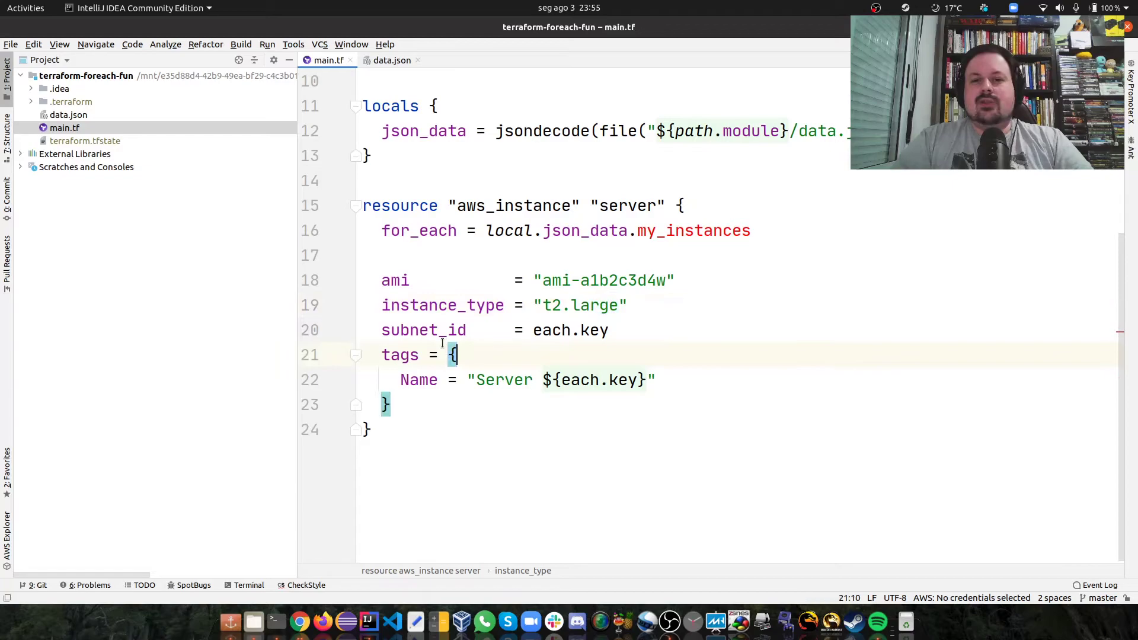
click(427, 407)
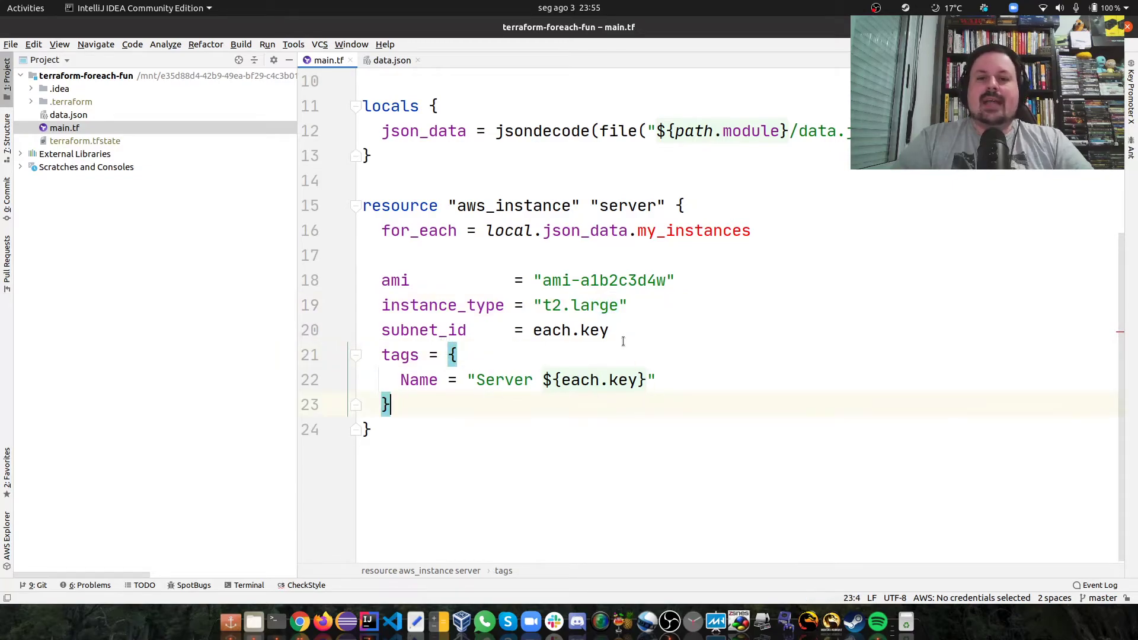
click(640, 431)
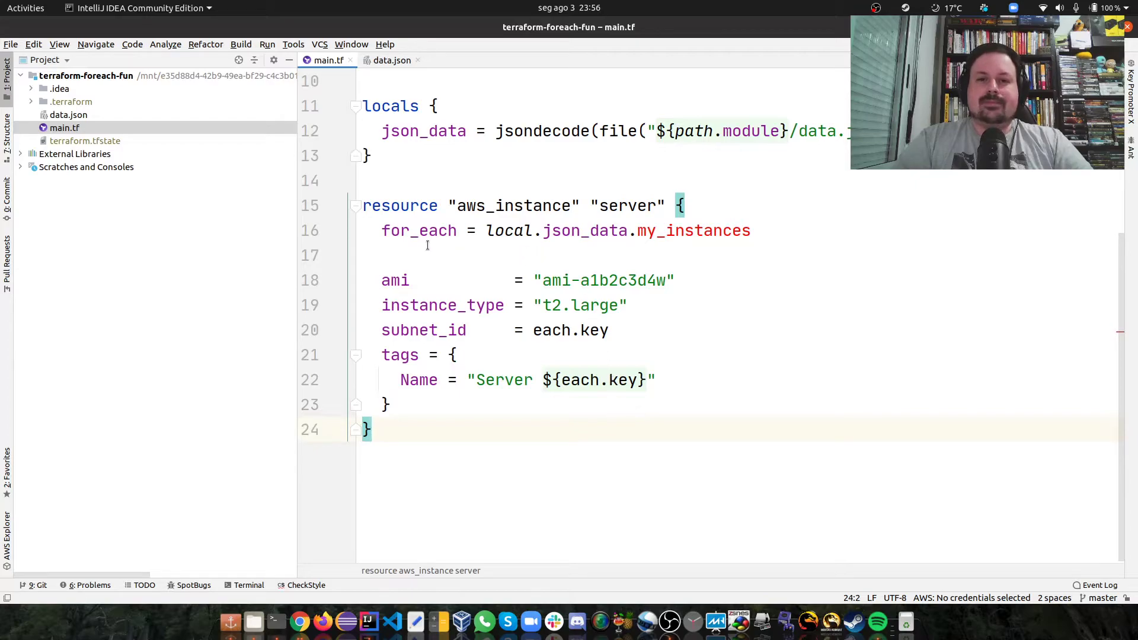
double_click(405, 231)
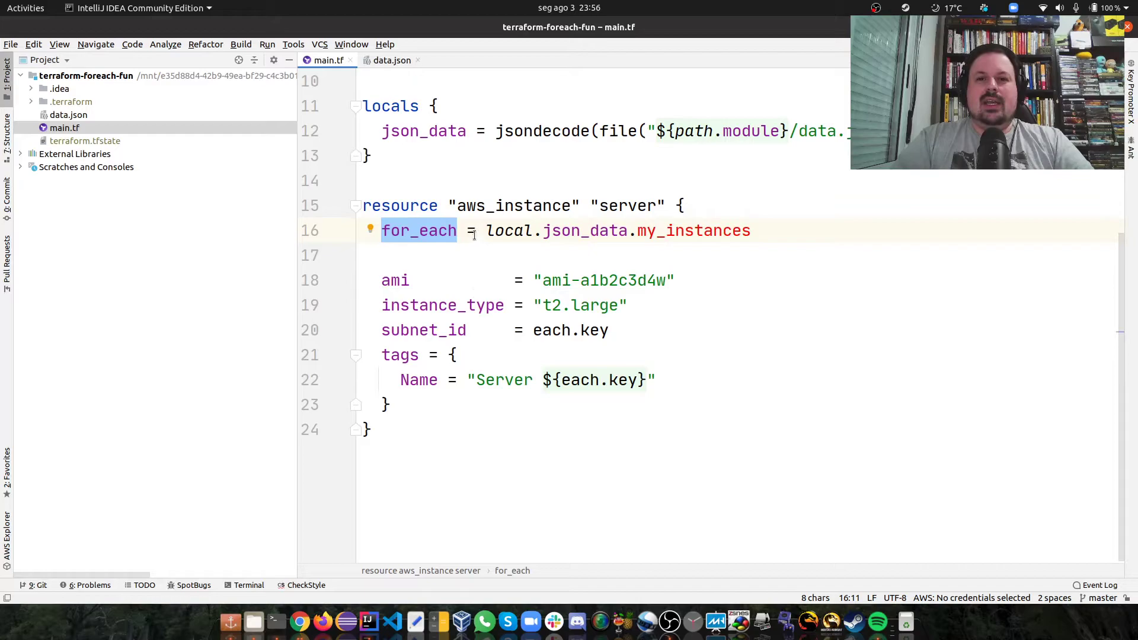
Step: Trace the for_each expression local.json_data.my_instances through the locals block in main.tf
double_click(514, 234)
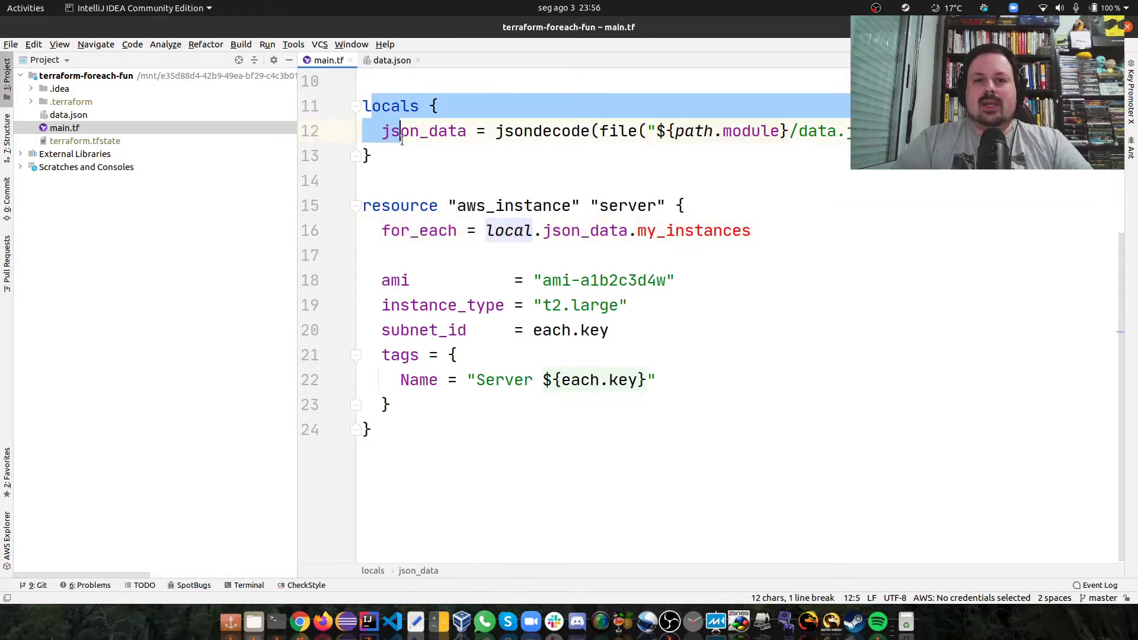
drag(367, 96, 374, 158)
click(663, 206)
double_click(614, 233)
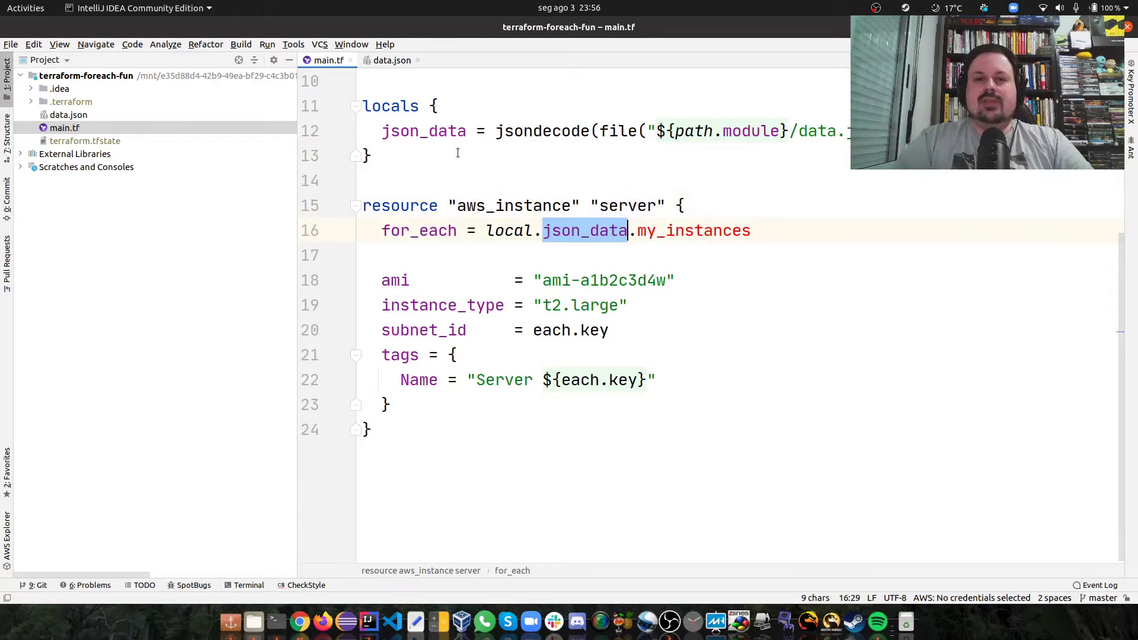
ctrl+click(613, 233)
double_click(674, 234)
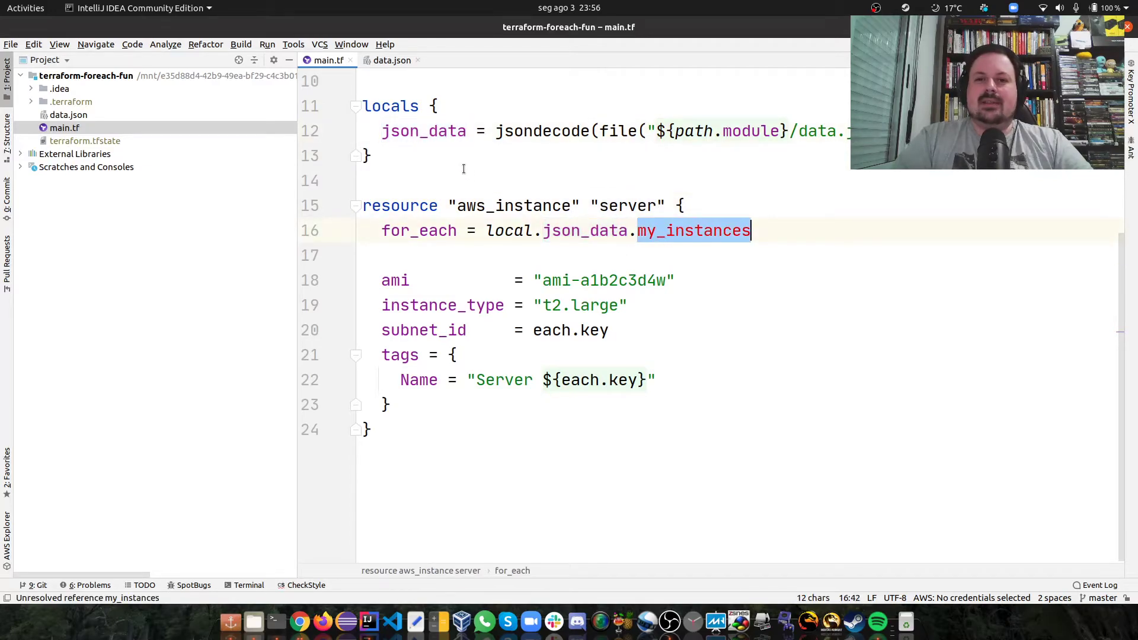
Step: Compare the my_instances server1 entry in data.json with the t2.large instance type in main.tf
click(391, 59)
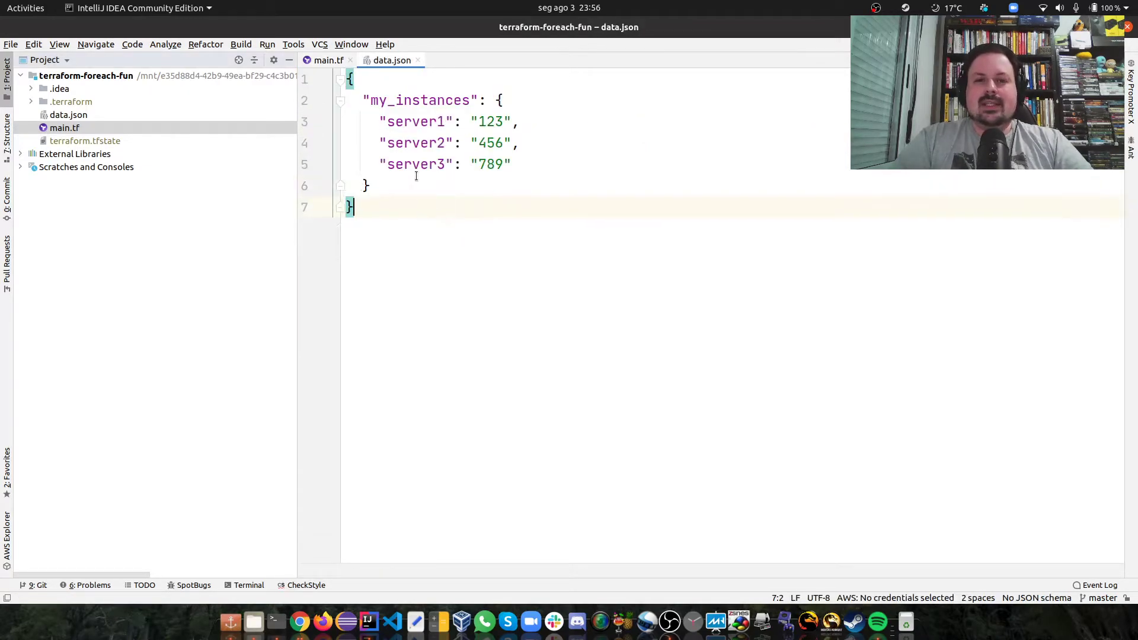
double_click(395, 105)
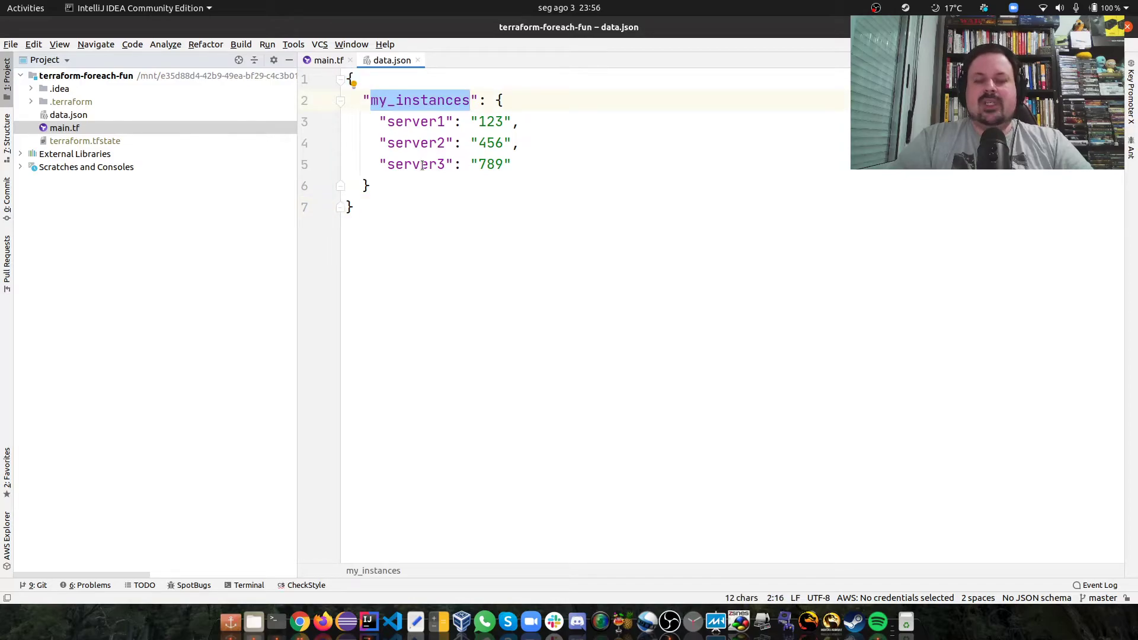
click(402, 130)
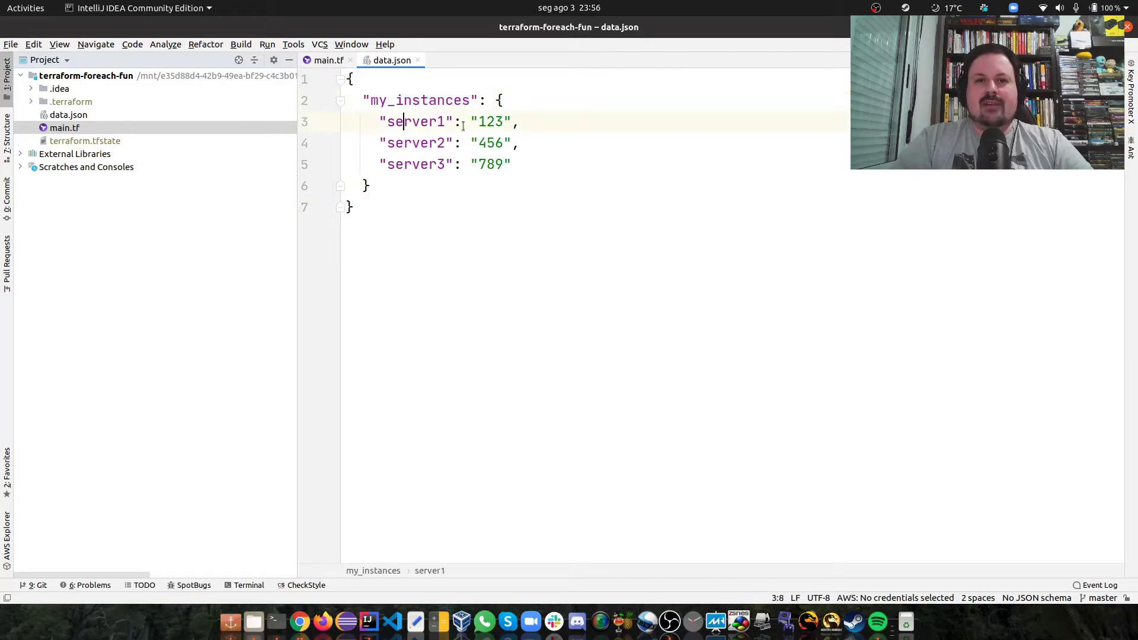
key(Down)
key(Down)
key(Down)
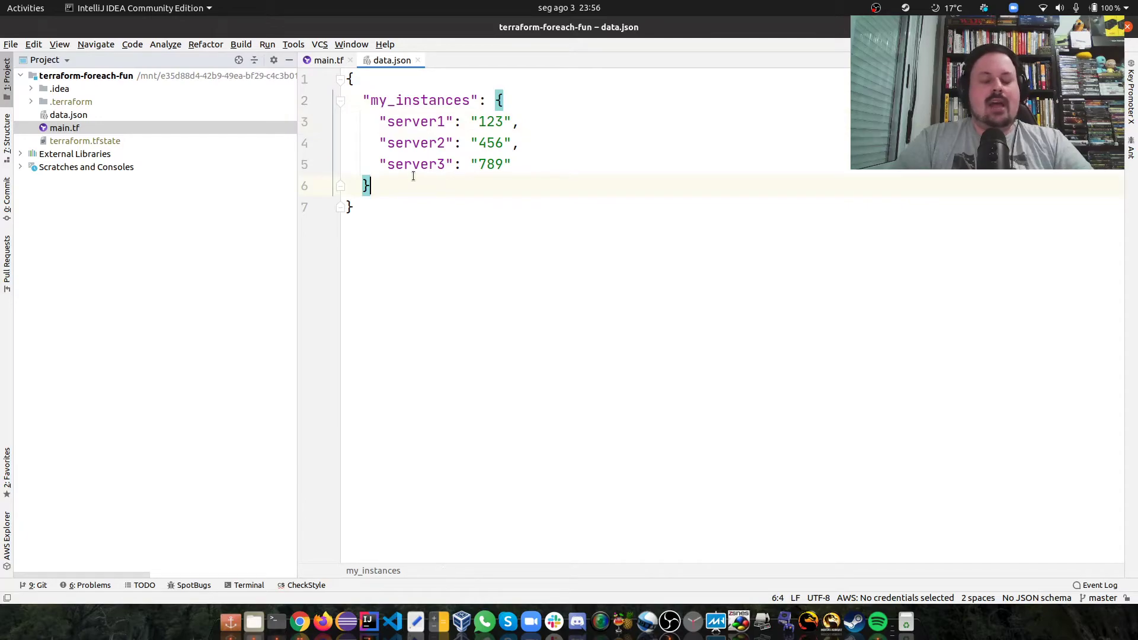
click(329, 60)
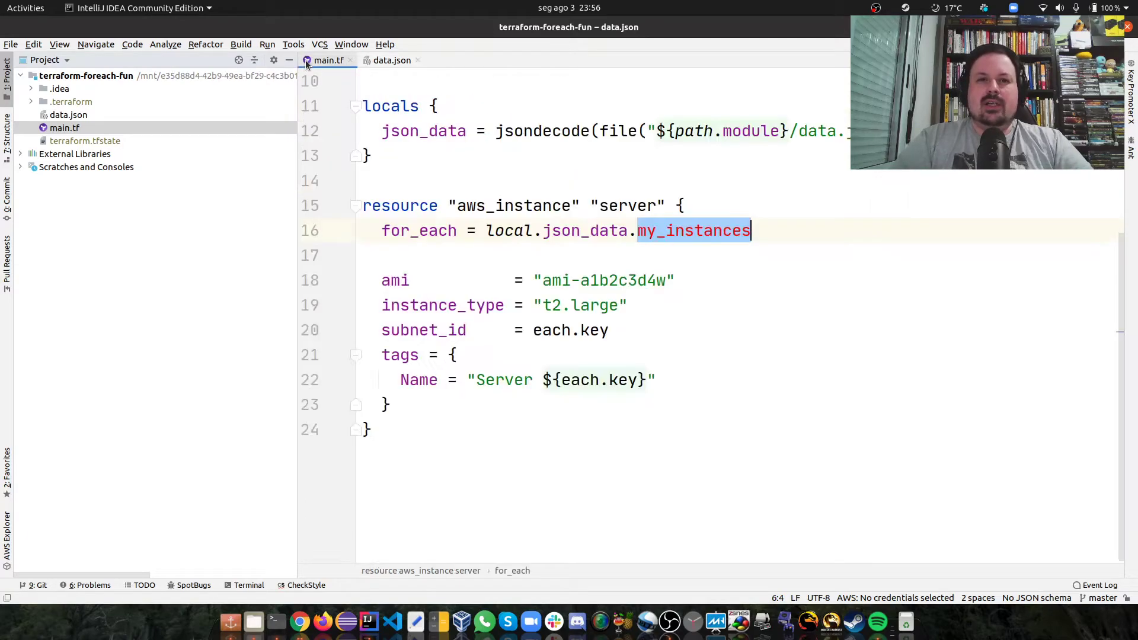
click(638, 434)
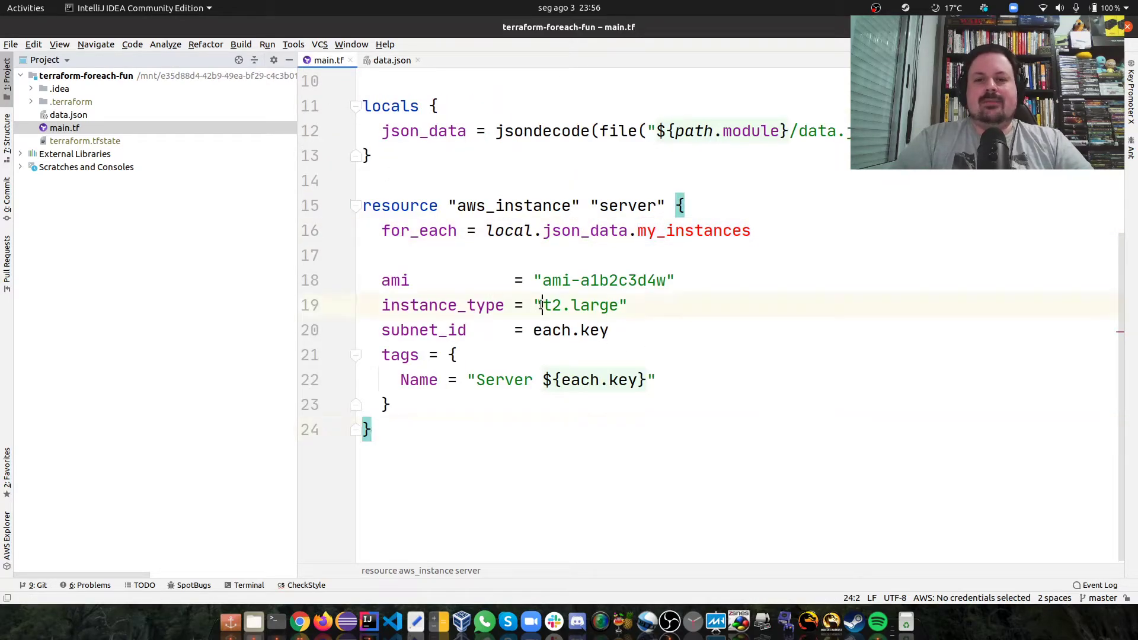
drag(543, 305, 618, 305)
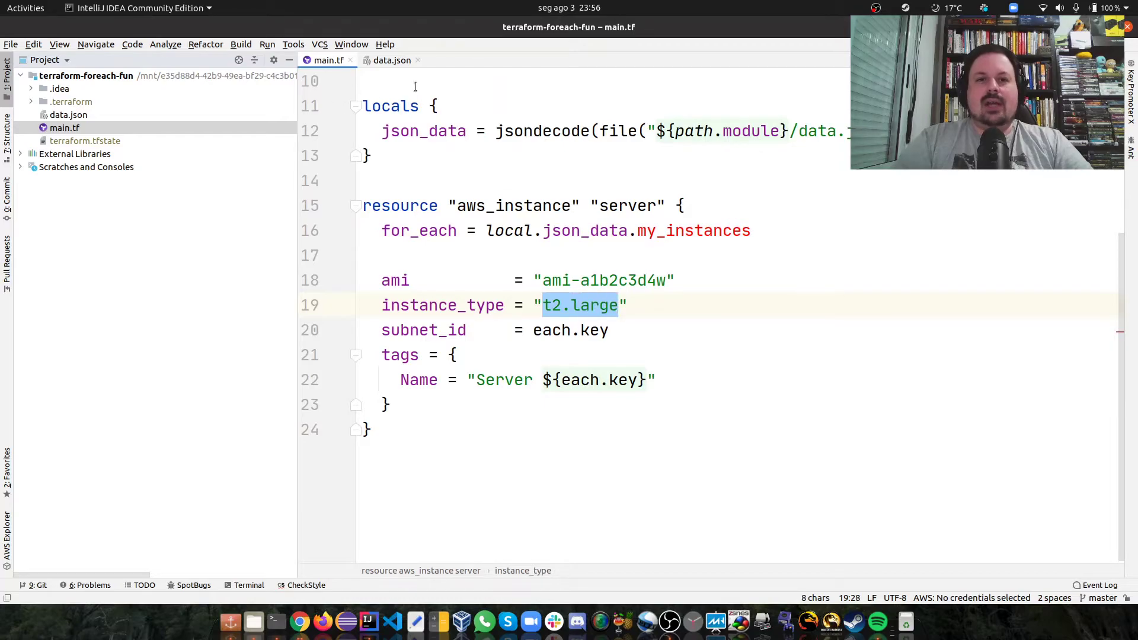
click(395, 61)
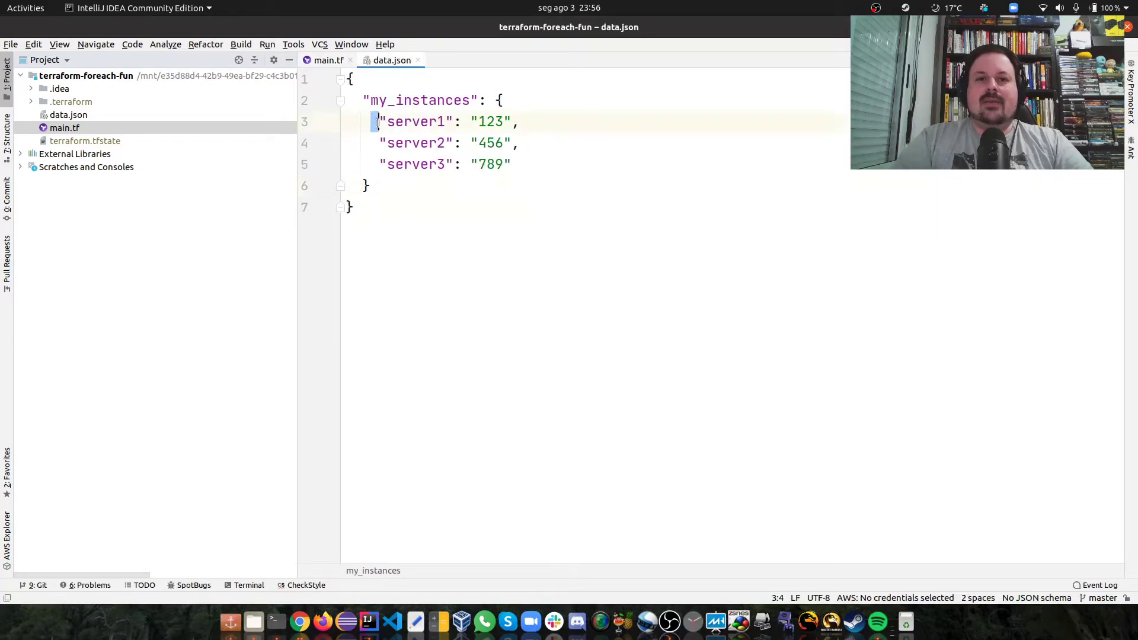
drag(367, 126, 540, 113)
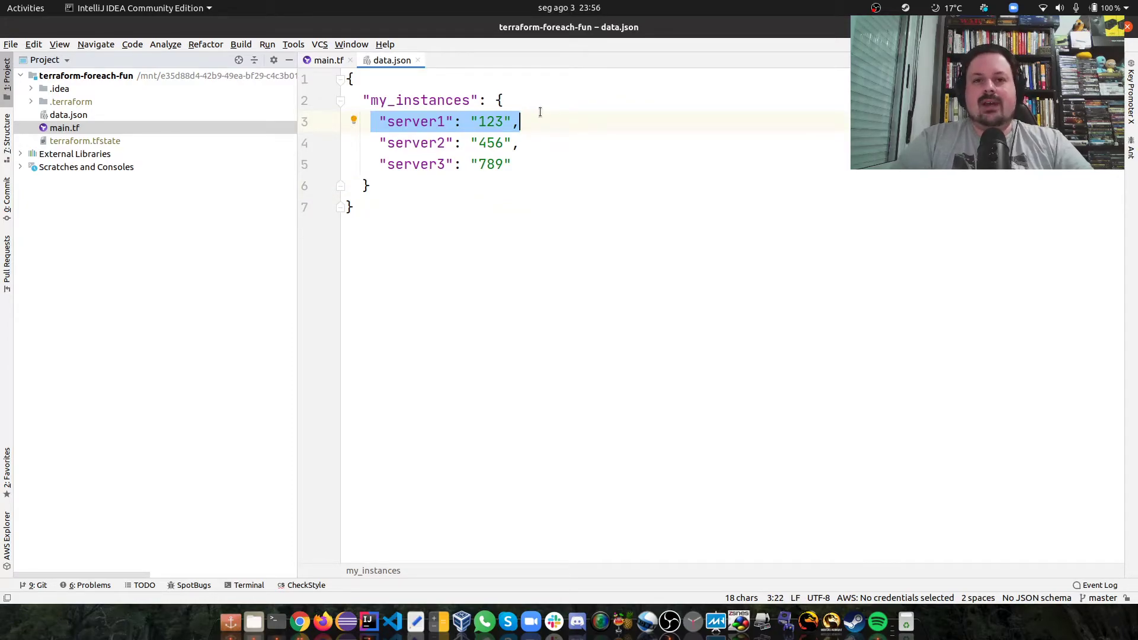
Step: Highlight the AMI id, each.key in subnet_id and the Name tag within main.tf's server resource
click(330, 61)
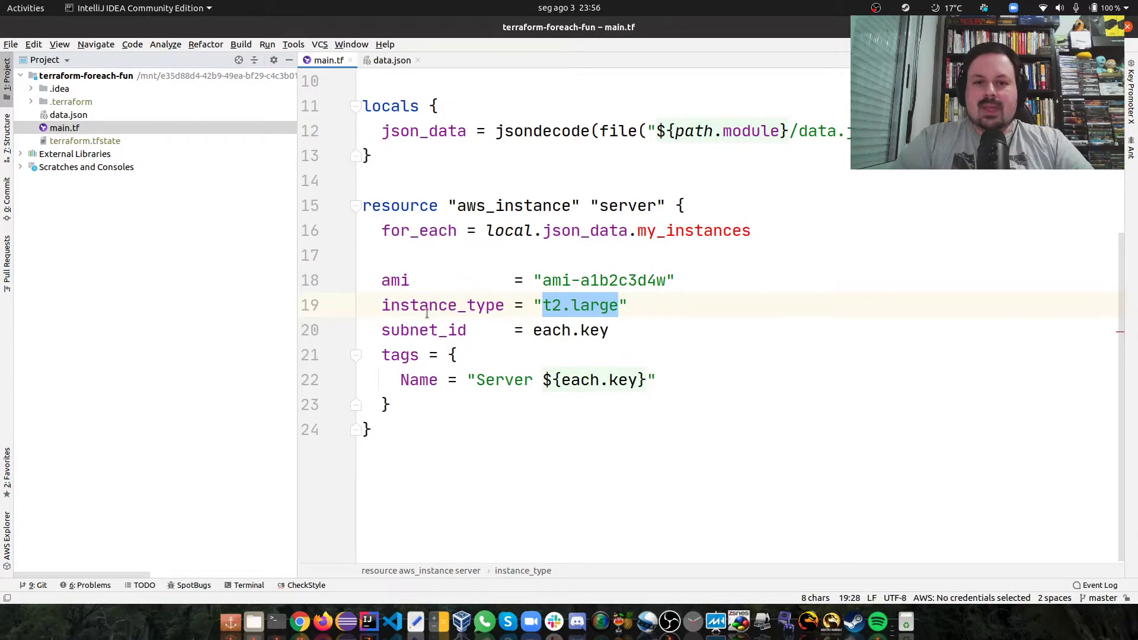
click(385, 62)
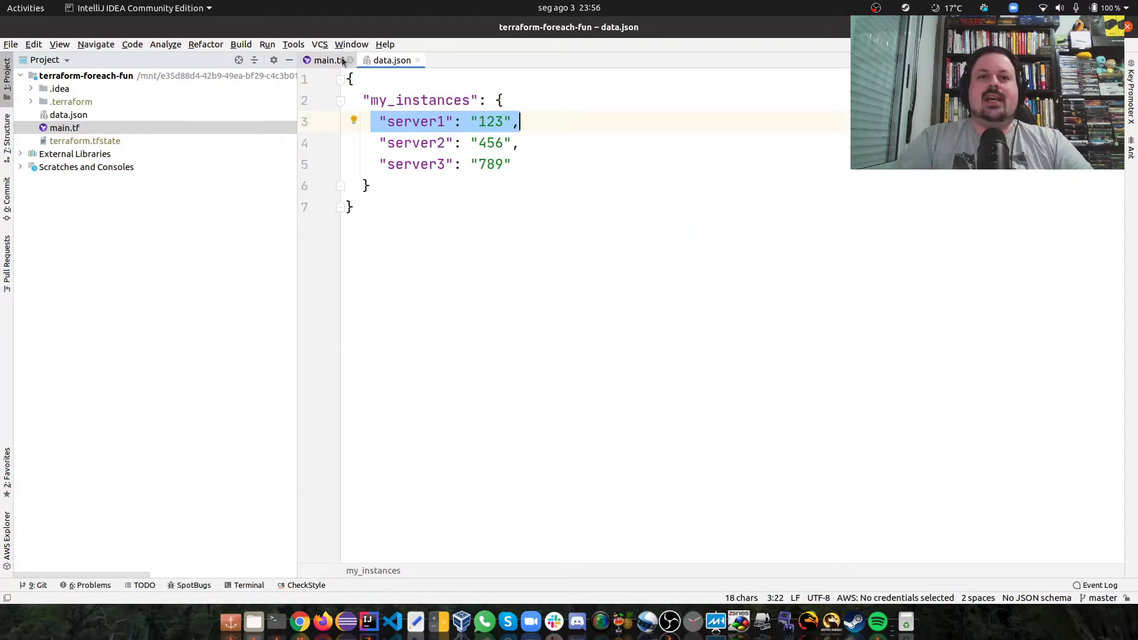
click(326, 62)
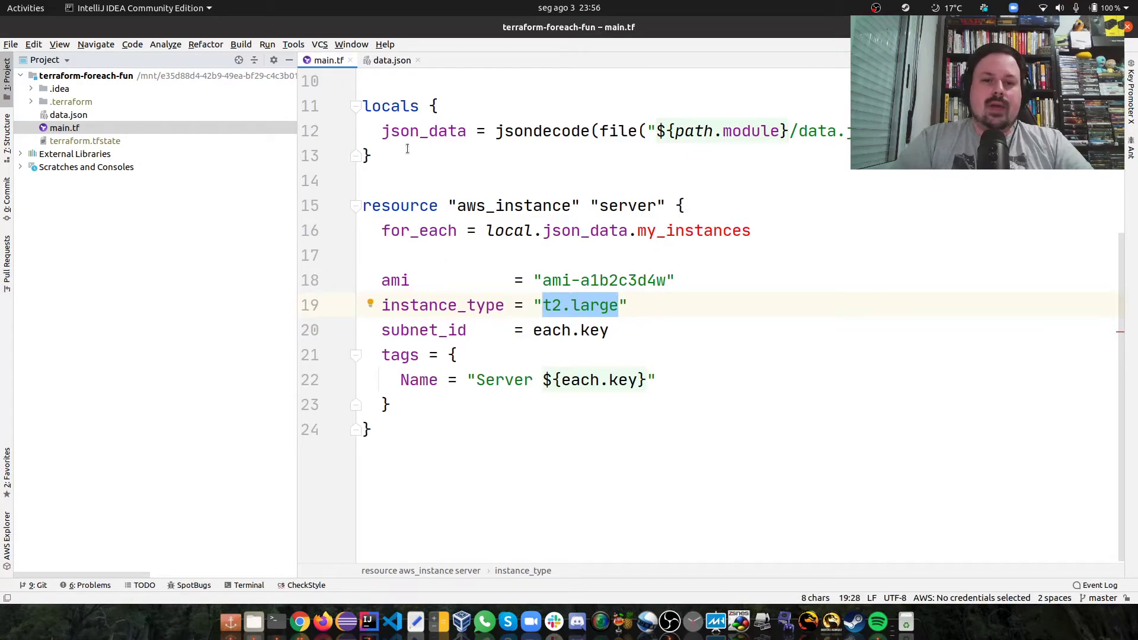
click(586, 278)
double_click(586, 278)
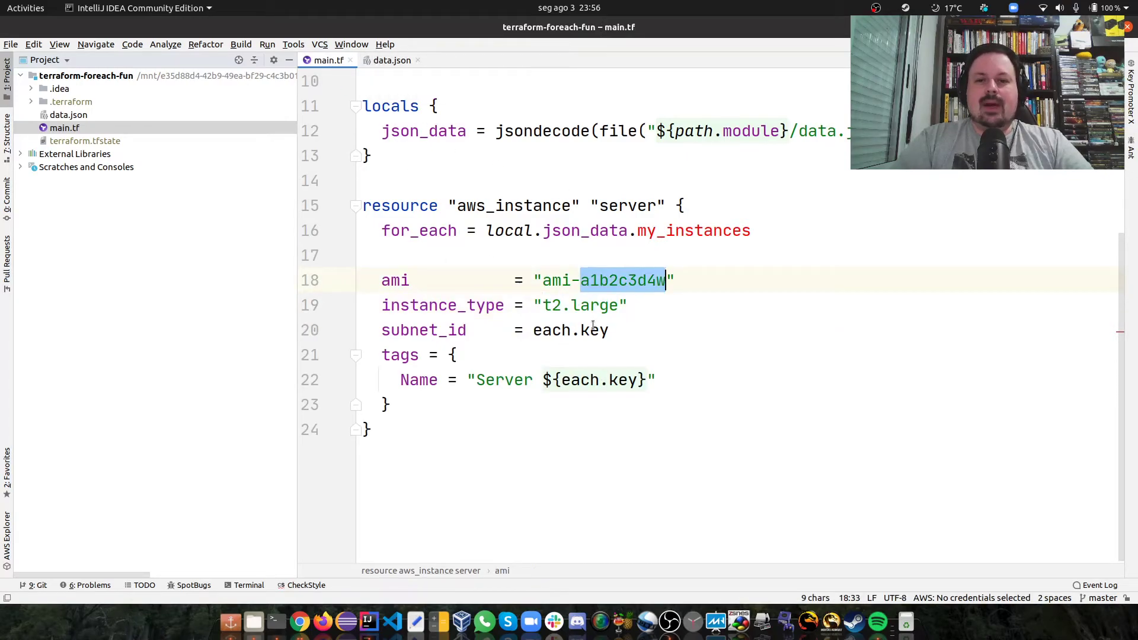
double_click(593, 330)
double_click(594, 304)
click(613, 355)
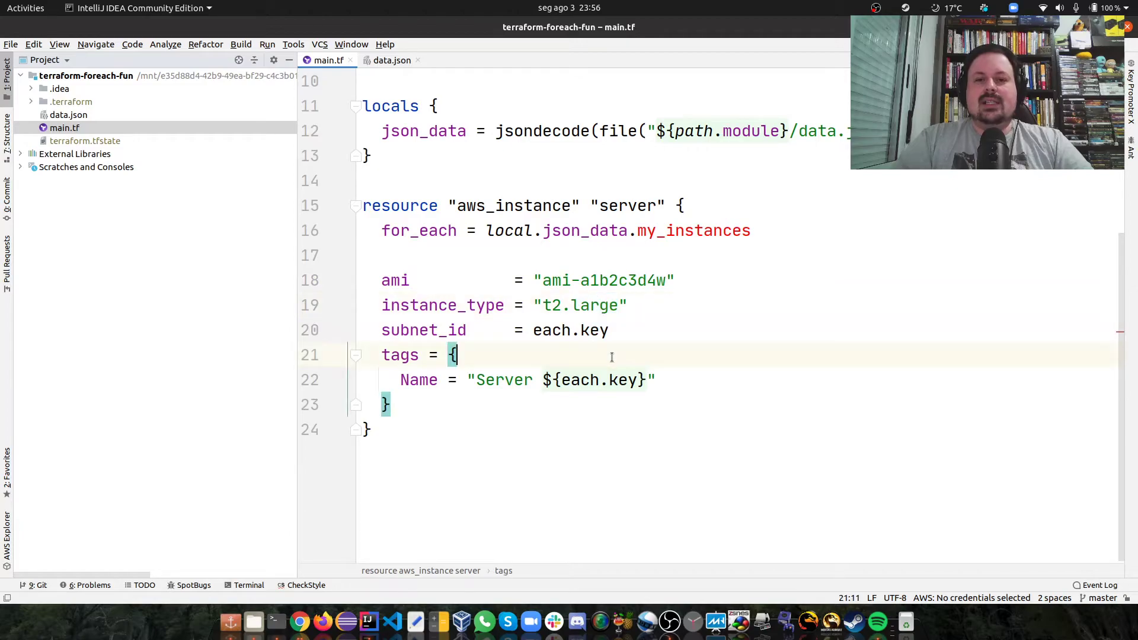
double_click(587, 330)
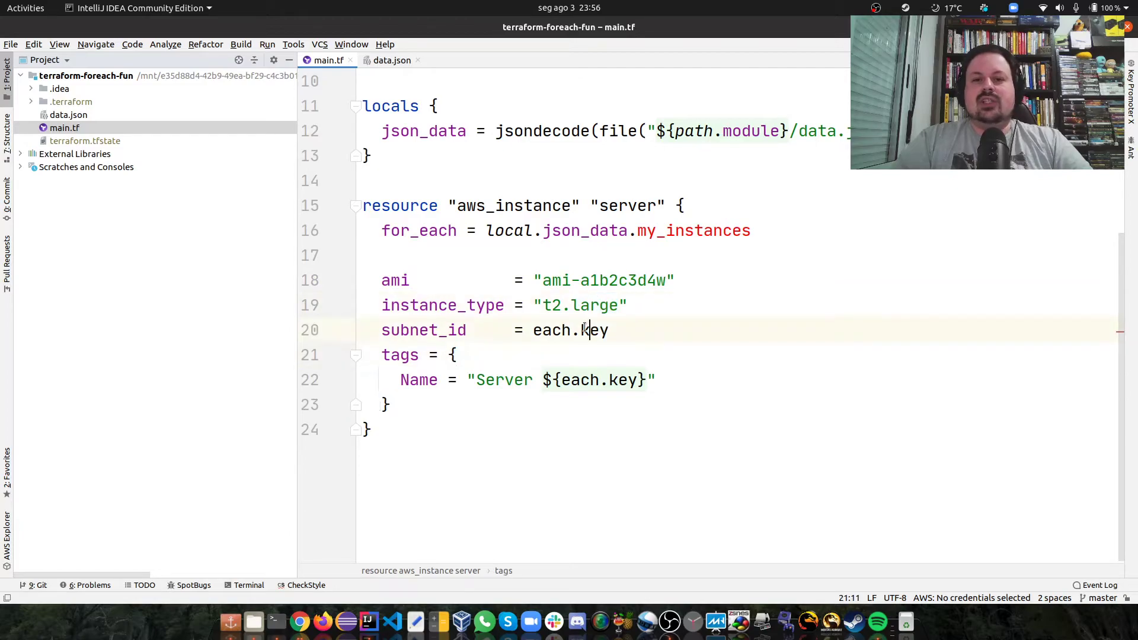
double_click(621, 380)
click(635, 450)
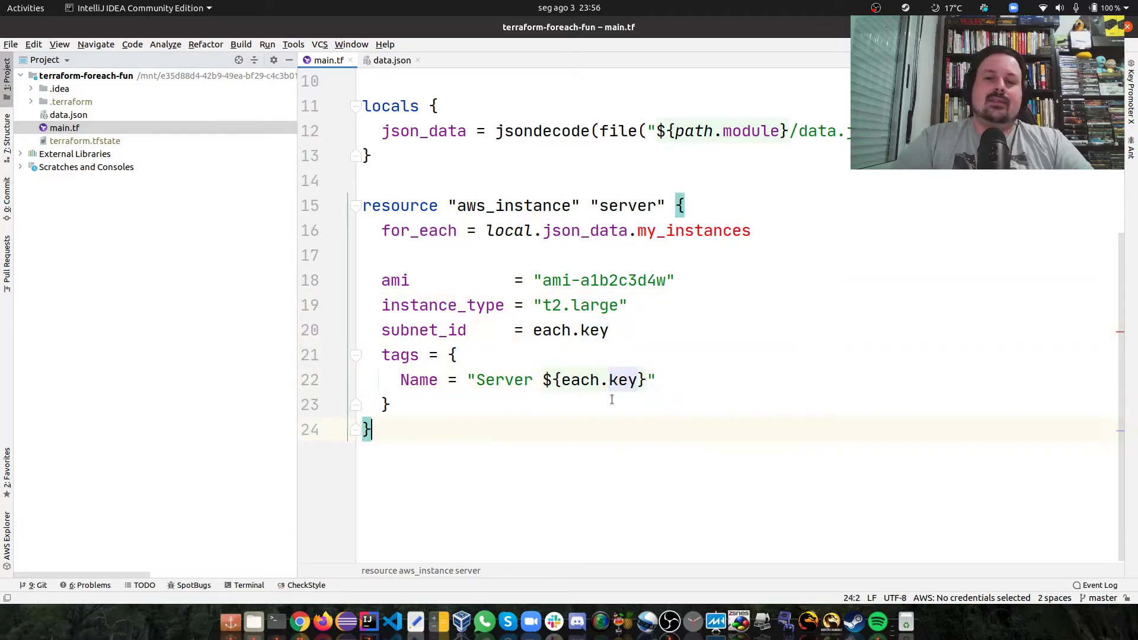
double_click(547, 330)
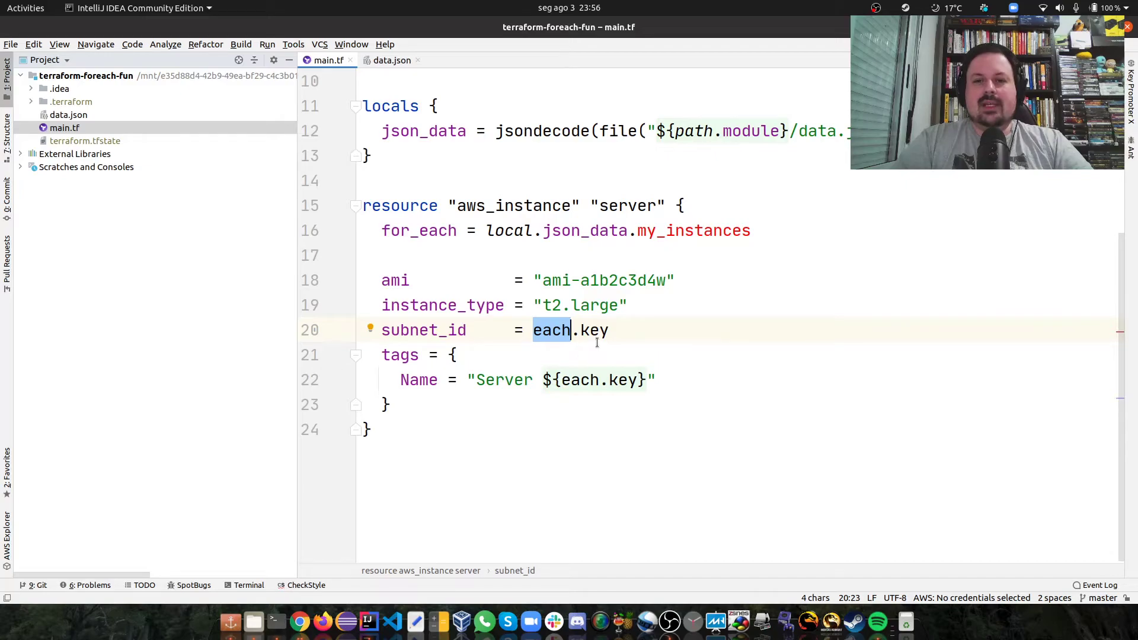
Step: Select the server1 and server2 keys in data.json as the values each.key takes, then return to main.tf
click(391, 59)
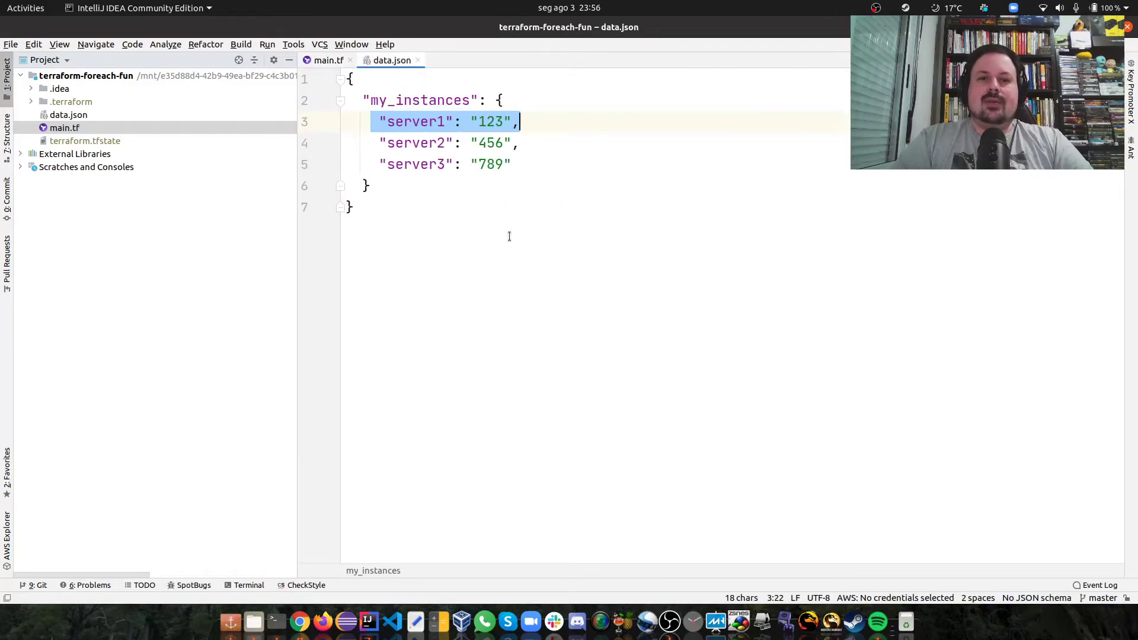
key(ctrl+shift+w)
key(ctrl+shift+w)
key(ctrl+shift+w)
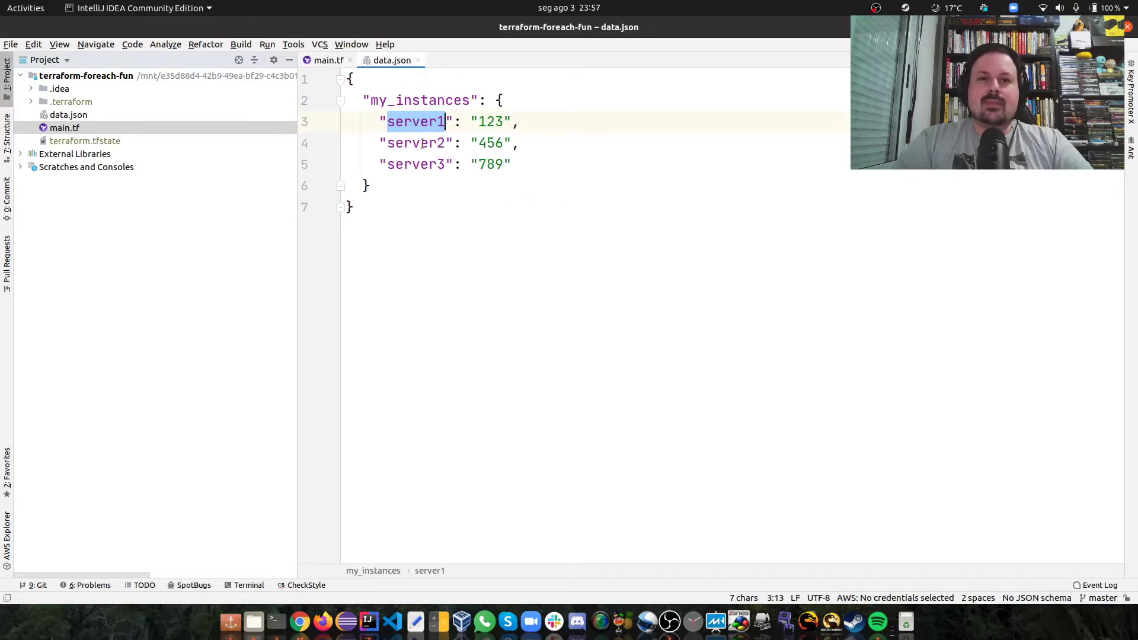
click(420, 150)
double_click(421, 149)
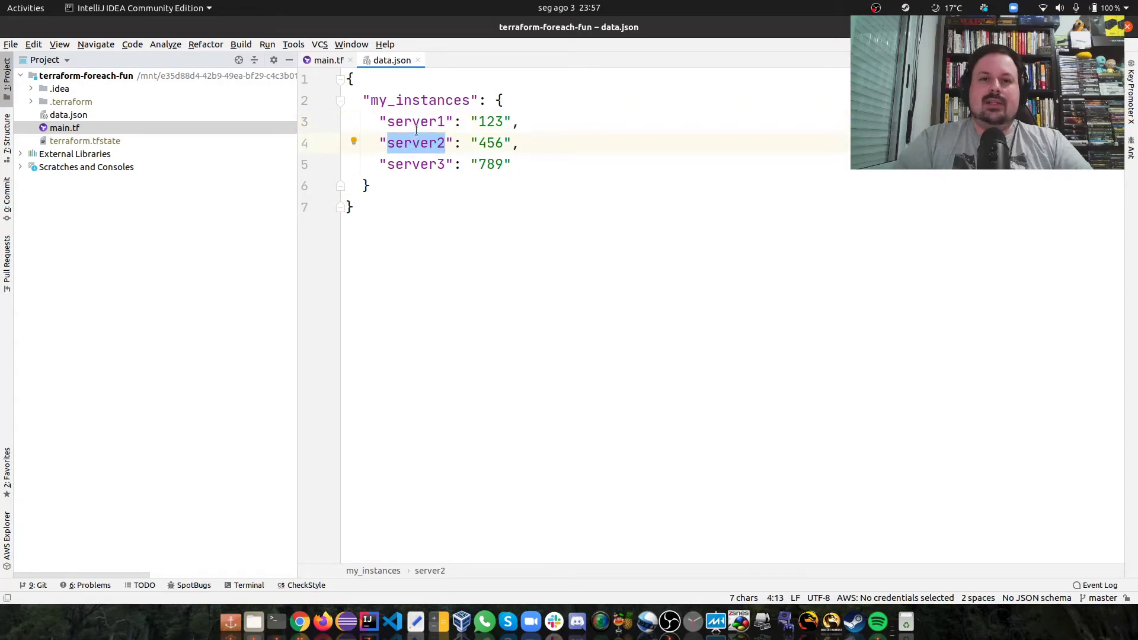
click(421, 122)
click(329, 60)
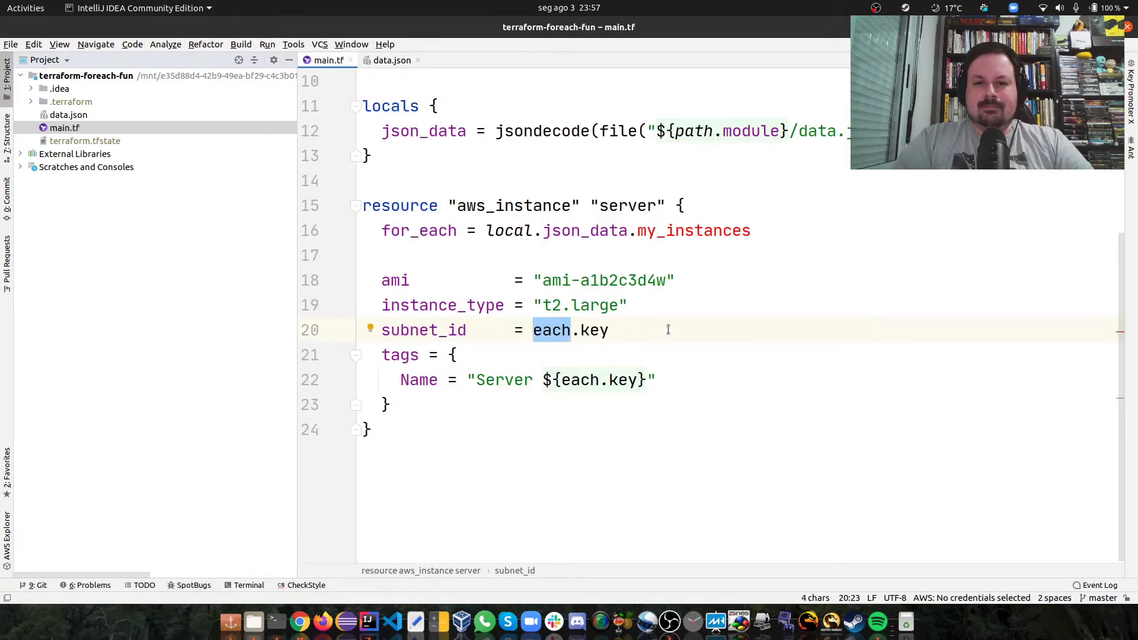
click(709, 355)
click(497, 257)
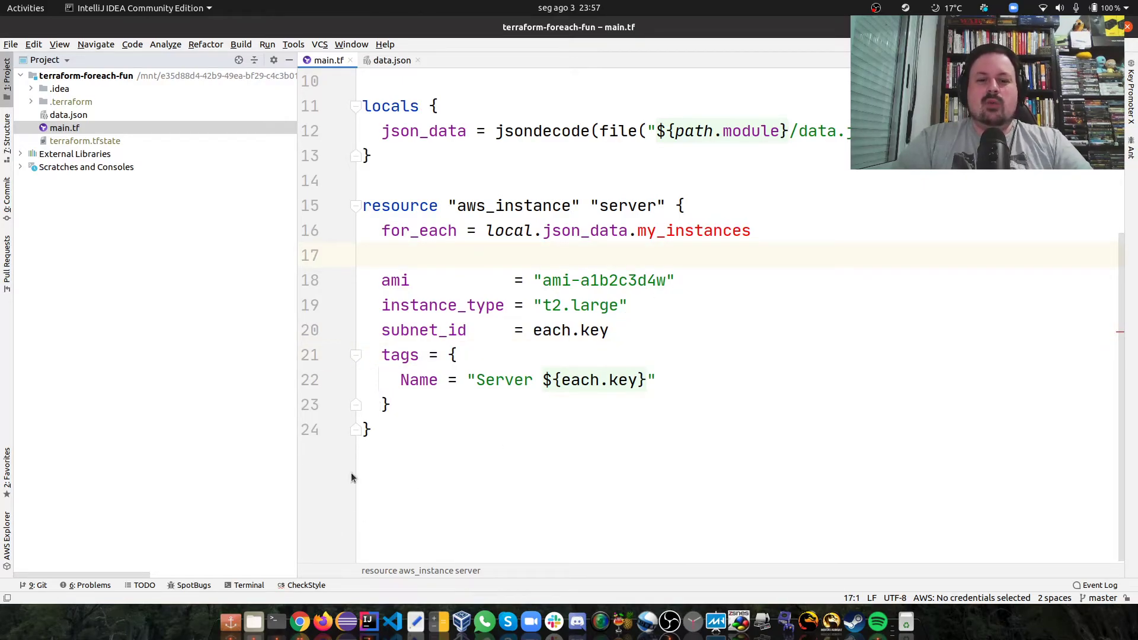
Step: Switch to the terminal and run terraform plan, reporting 3 to add, 0 to change, 0 to destroy
key(super)
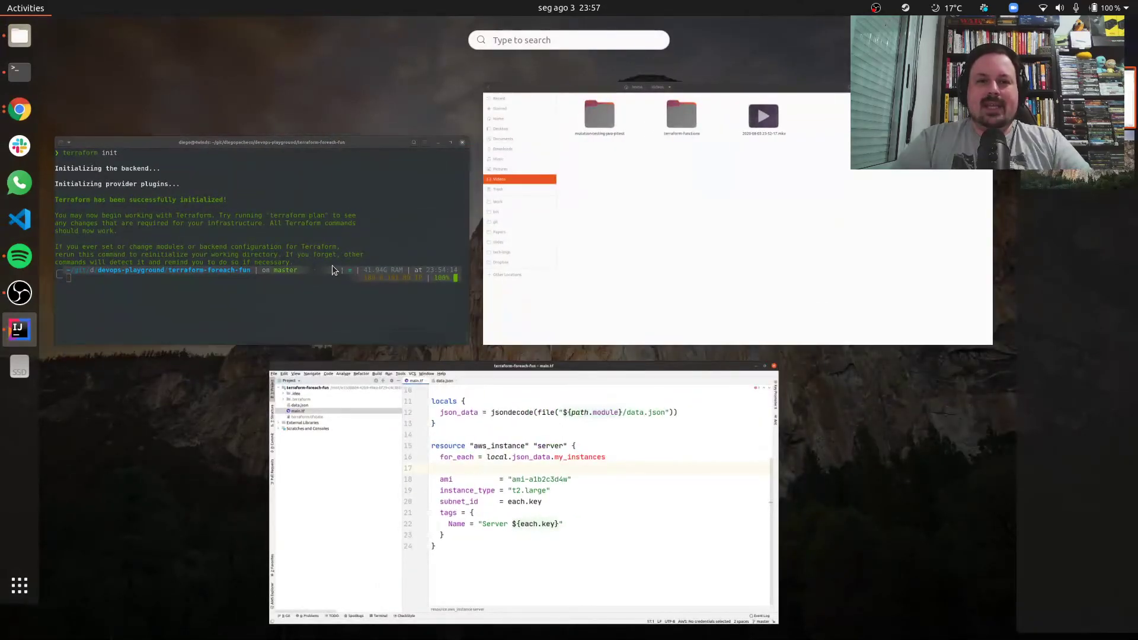
click(332, 265)
key(ctrl+l)
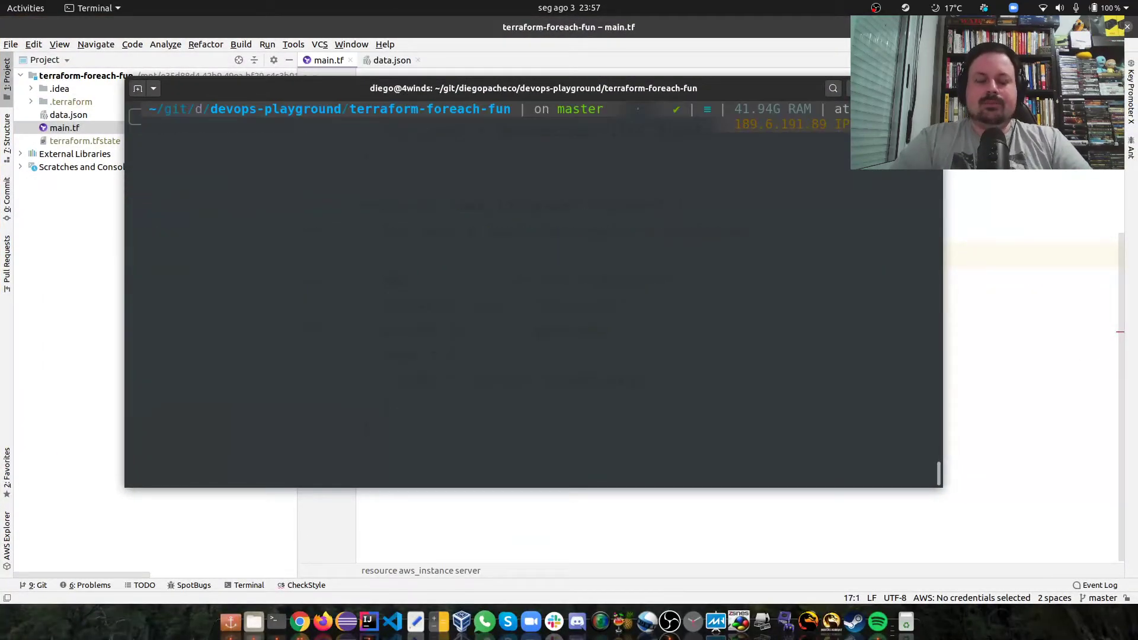
text(terra)
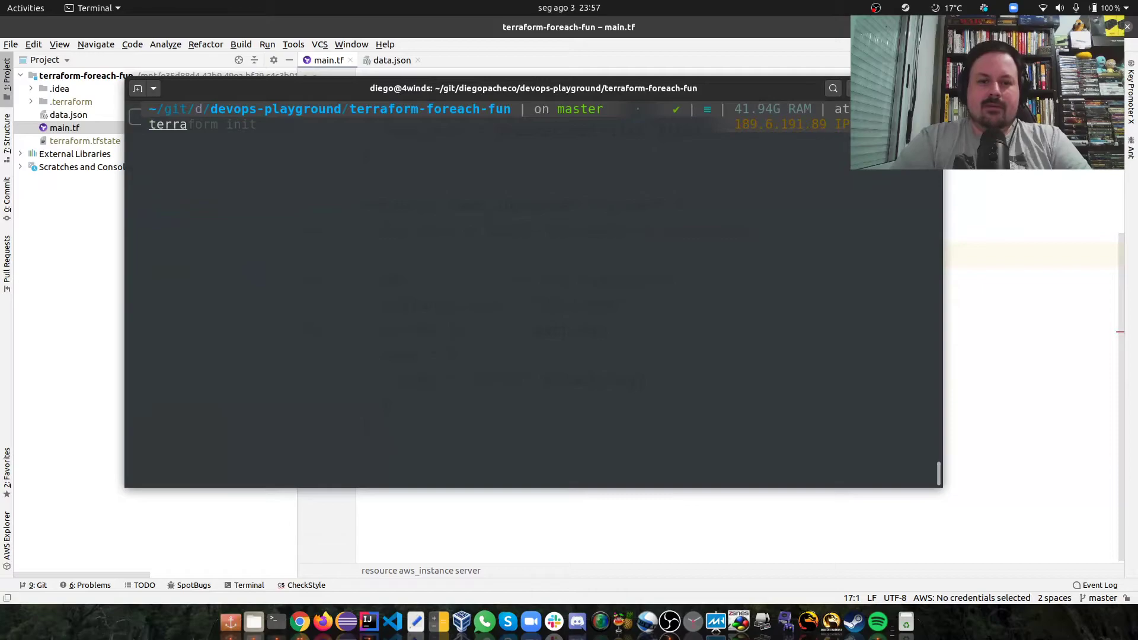
text(form plan)
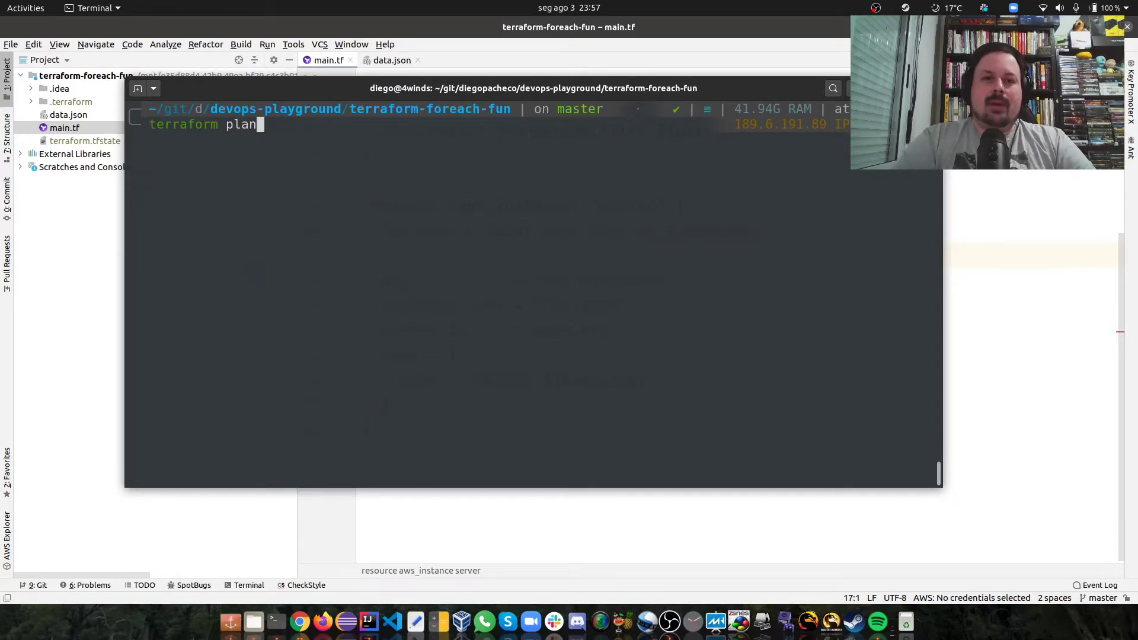
key(Return)
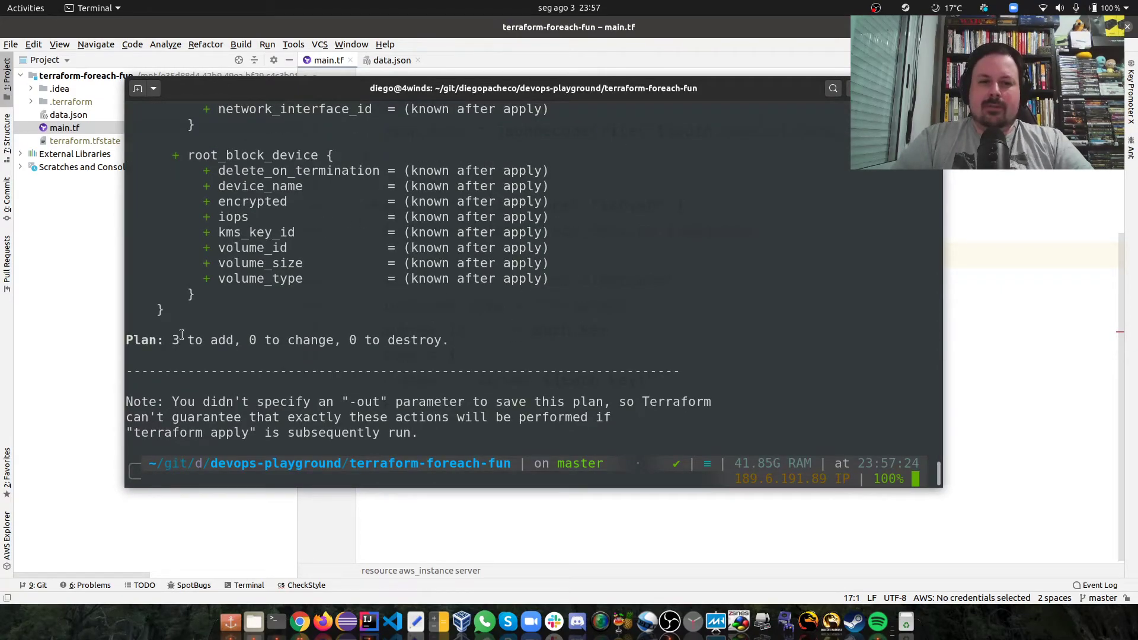
scroll(516, 317, up, 2)
scroll(517, 317, up, 5)
scroll(539, 340, up, 5)
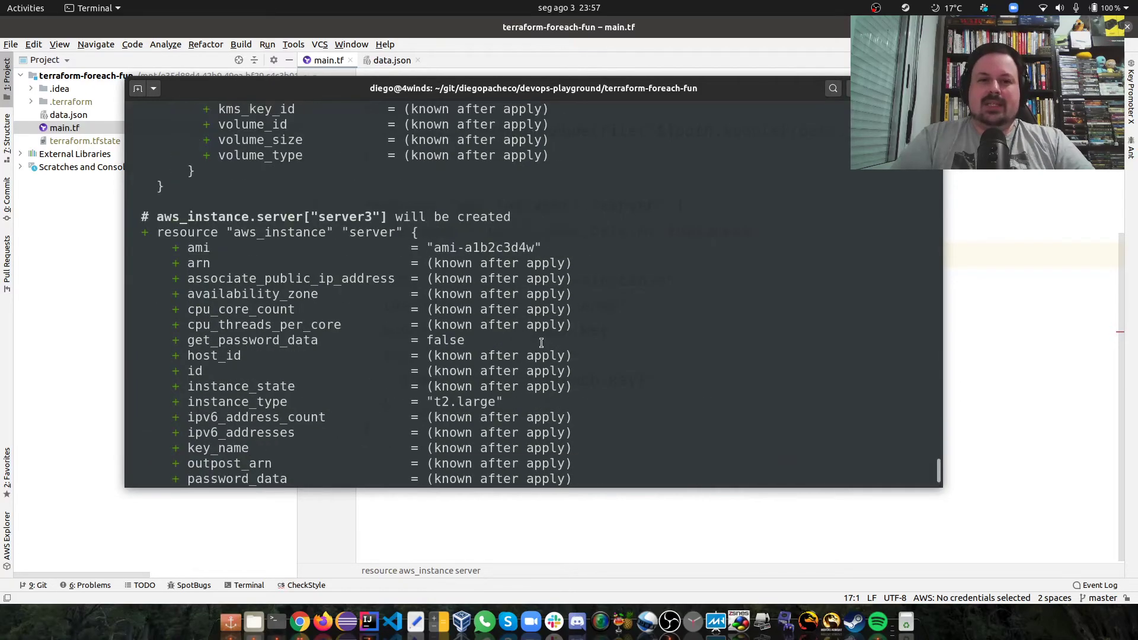
scroll(578, 356, up, 5)
scroll(625, 366, up, 5)
scroll(643, 328, up, 5)
scroll(633, 338, up, 5)
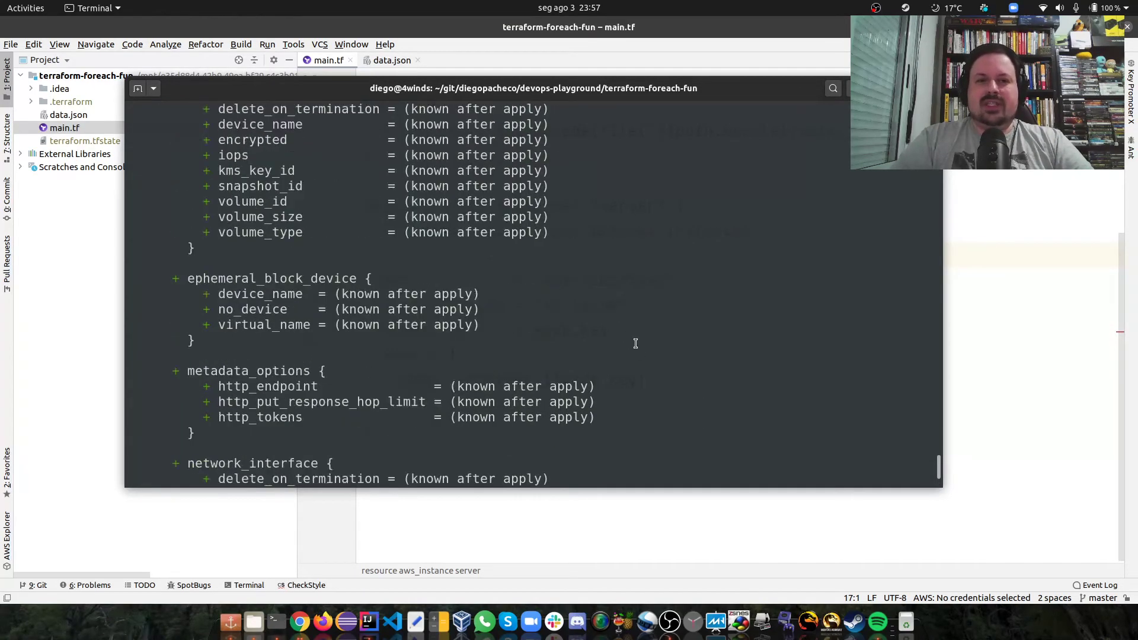
scroll(633, 341, up, 5)
scroll(637, 343, up, 5)
scroll(635, 344, up, 1)
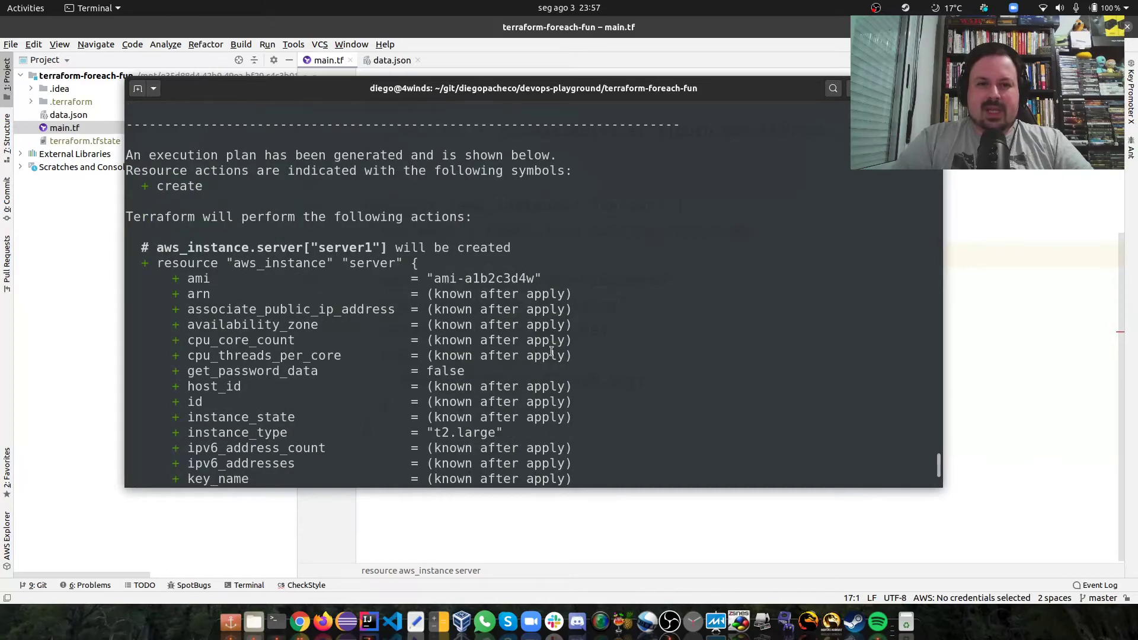
double_click(258, 263)
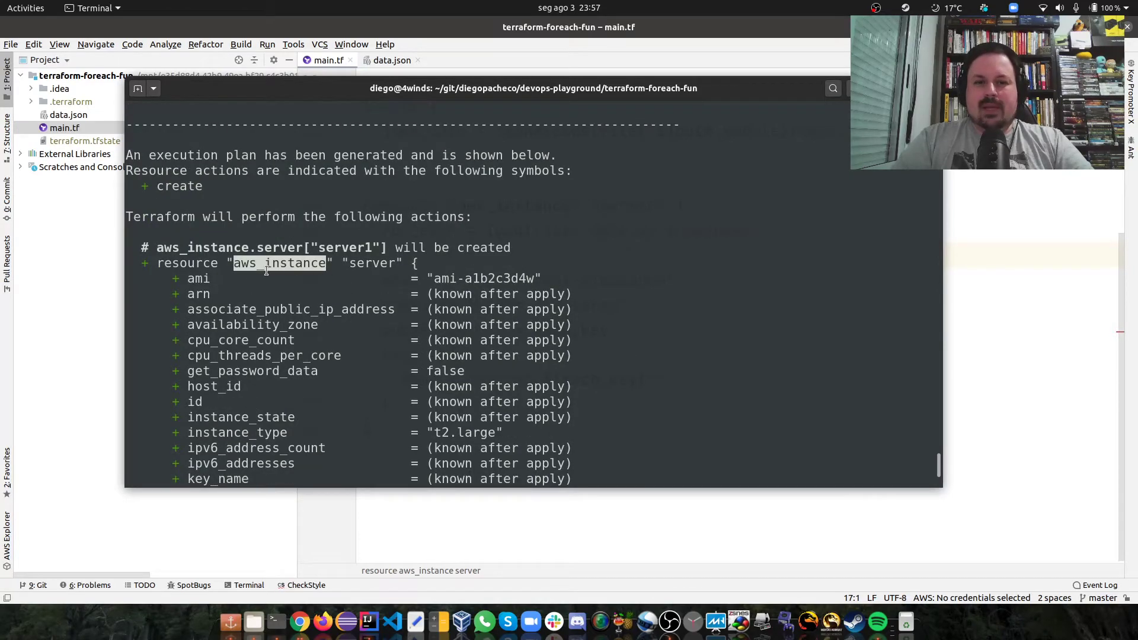
double_click(369, 263)
scroll(368, 317, down, 1)
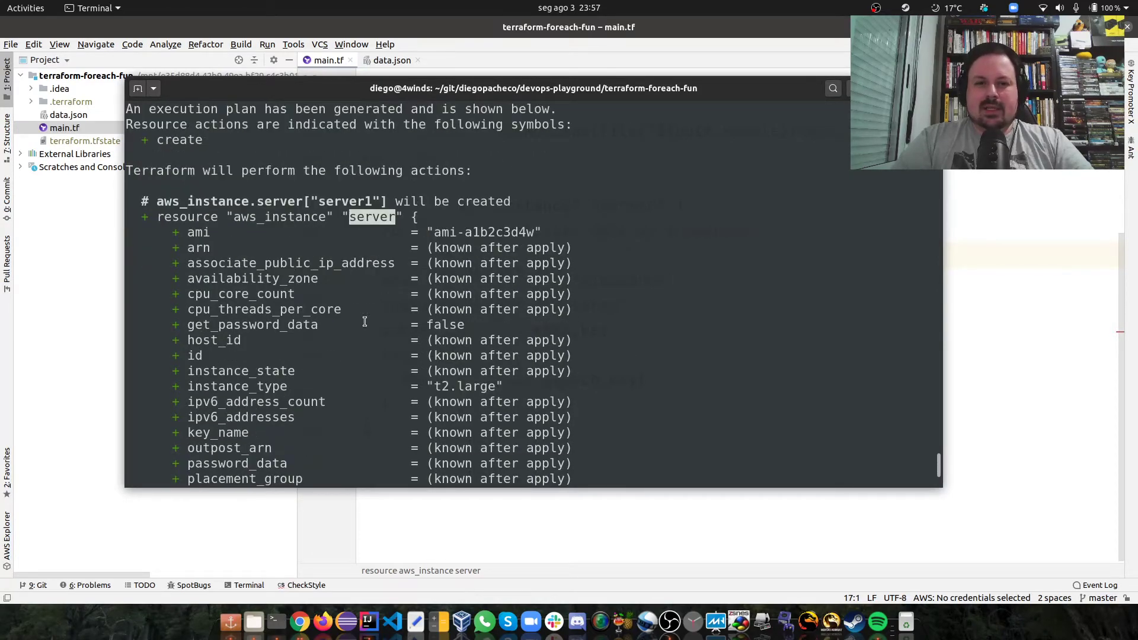
double_click(496, 230)
scroll(495, 227, down, 1)
double_click(453, 326)
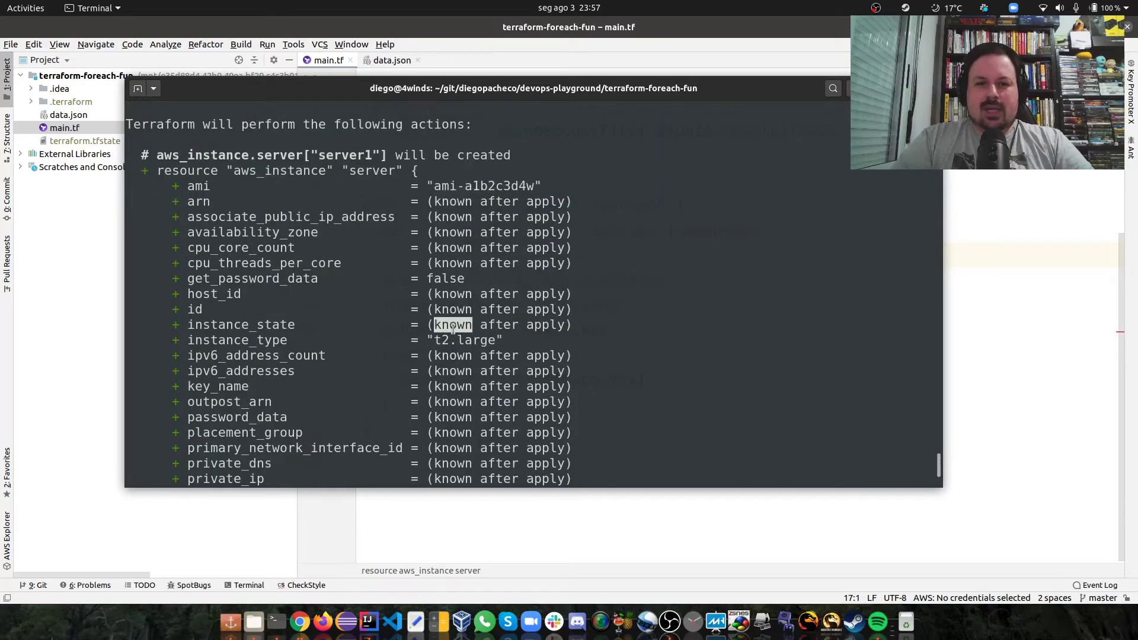
scroll(453, 328, down, 4)
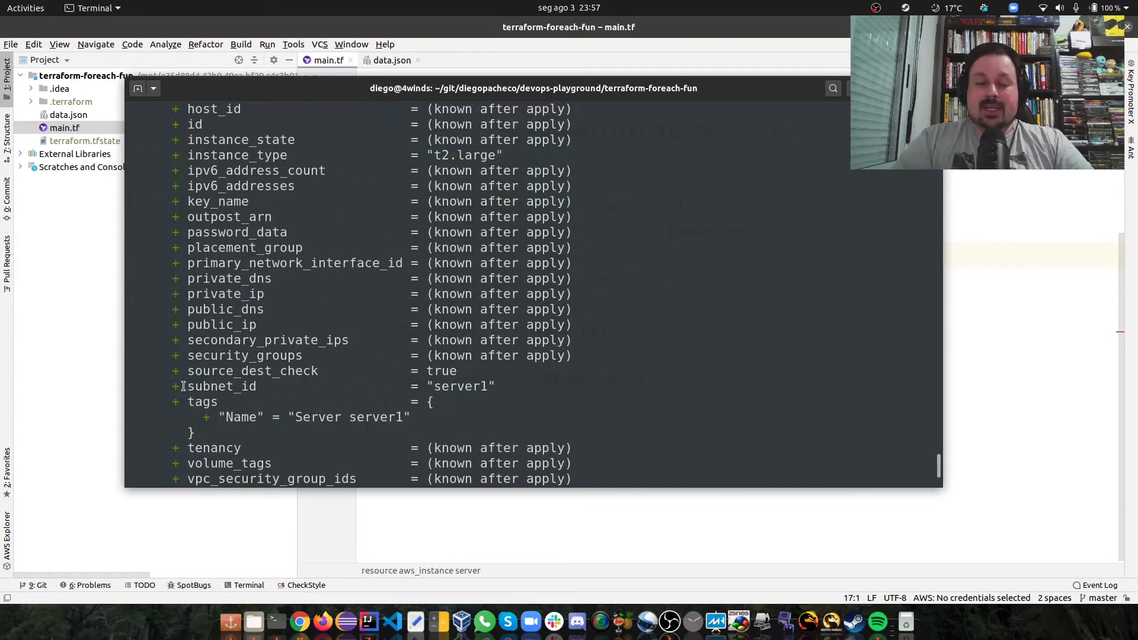
drag(185, 387, 512, 388)
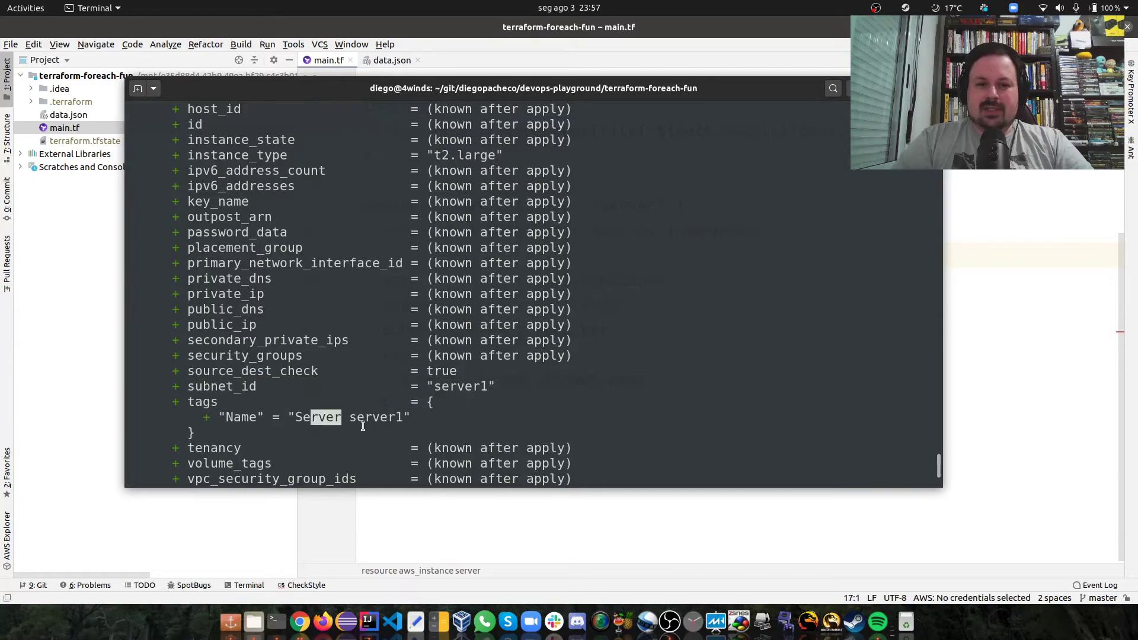
drag(309, 417, 890, 418)
scroll(561, 351, down, 6)
scroll(560, 351, down, 5)
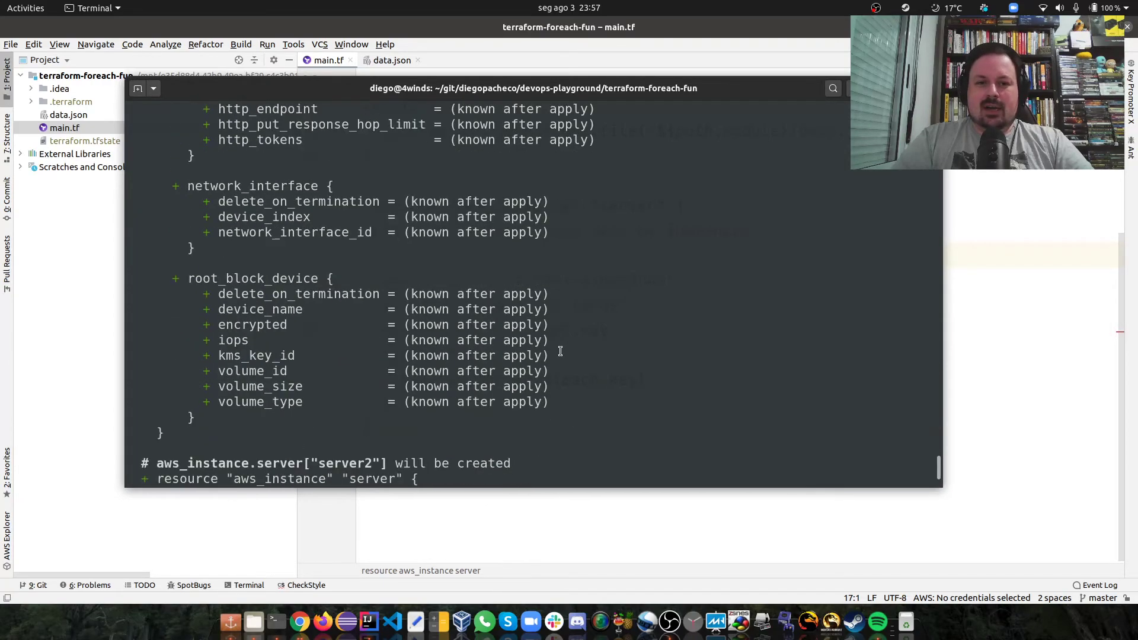
scroll(560, 351, down, 3)
scroll(534, 338, down, 1)
double_click(353, 188)
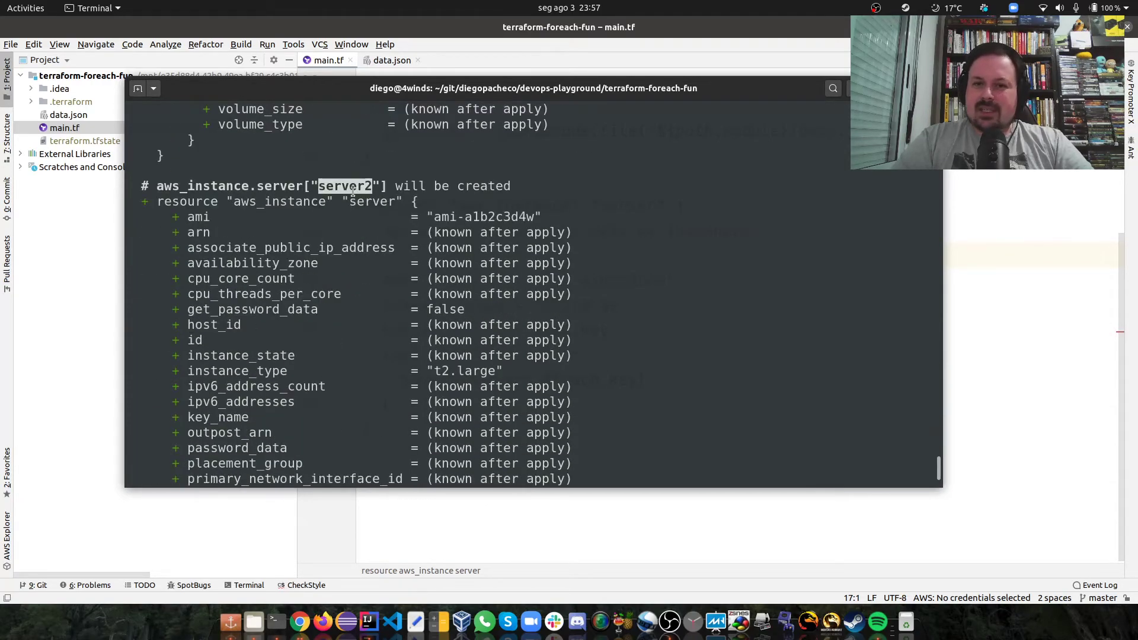
scroll(427, 293, down, 1)
double_click(467, 170)
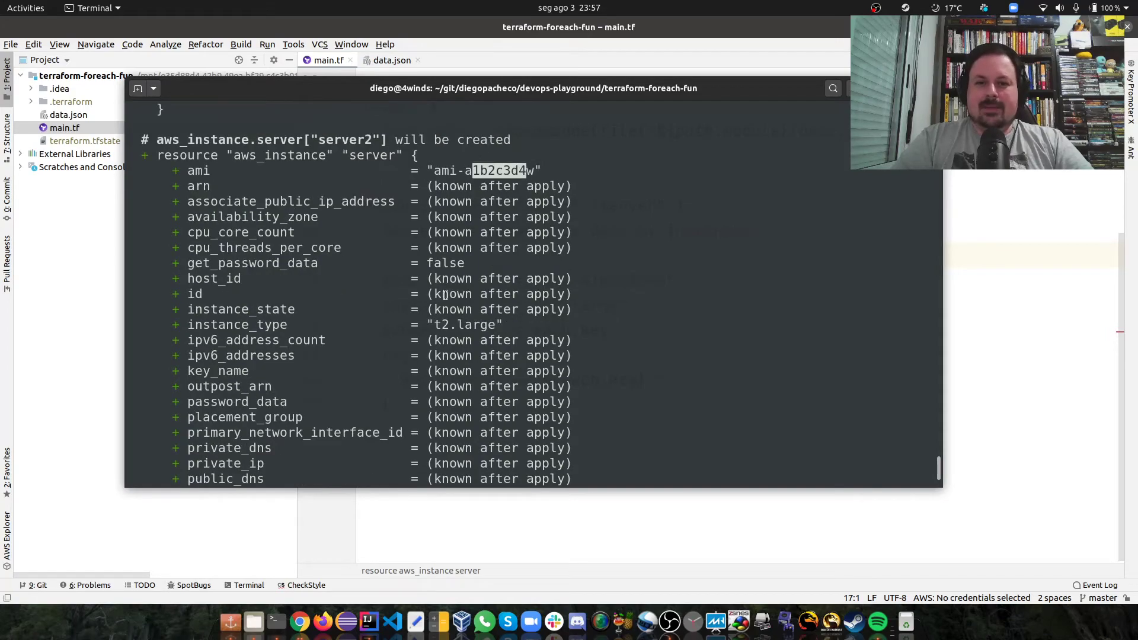
double_click(445, 325)
scroll(445, 324, down, 1)
scroll(536, 318, down, 7)
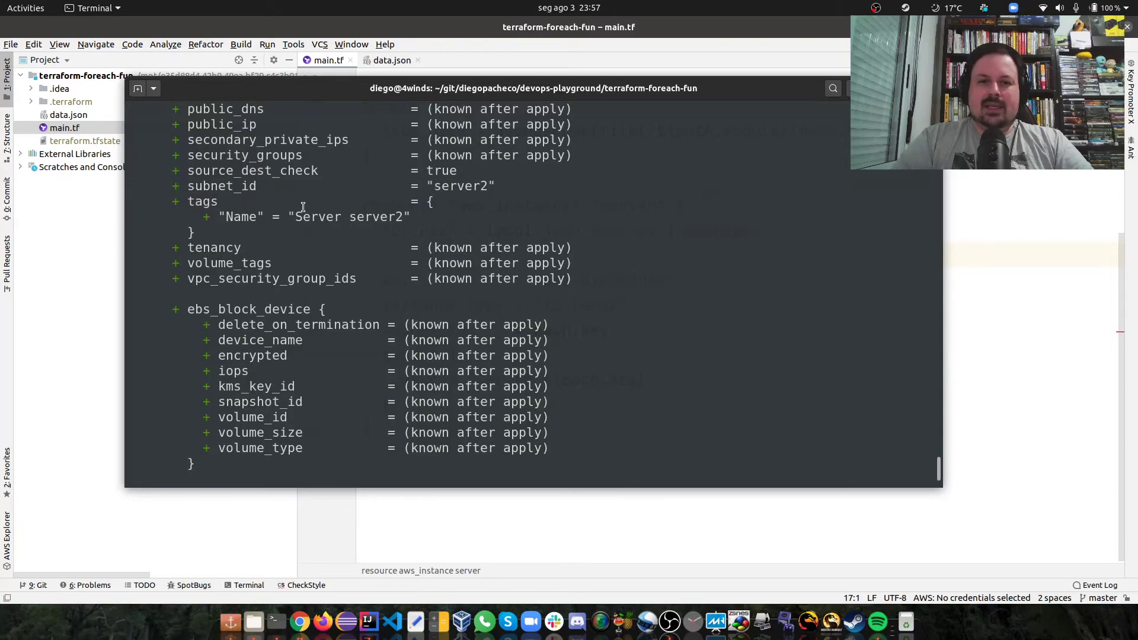
drag(303, 204, 462, 211)
scroll(462, 211, down, 4)
scroll(468, 258, down, 3)
scroll(471, 267, down, 4)
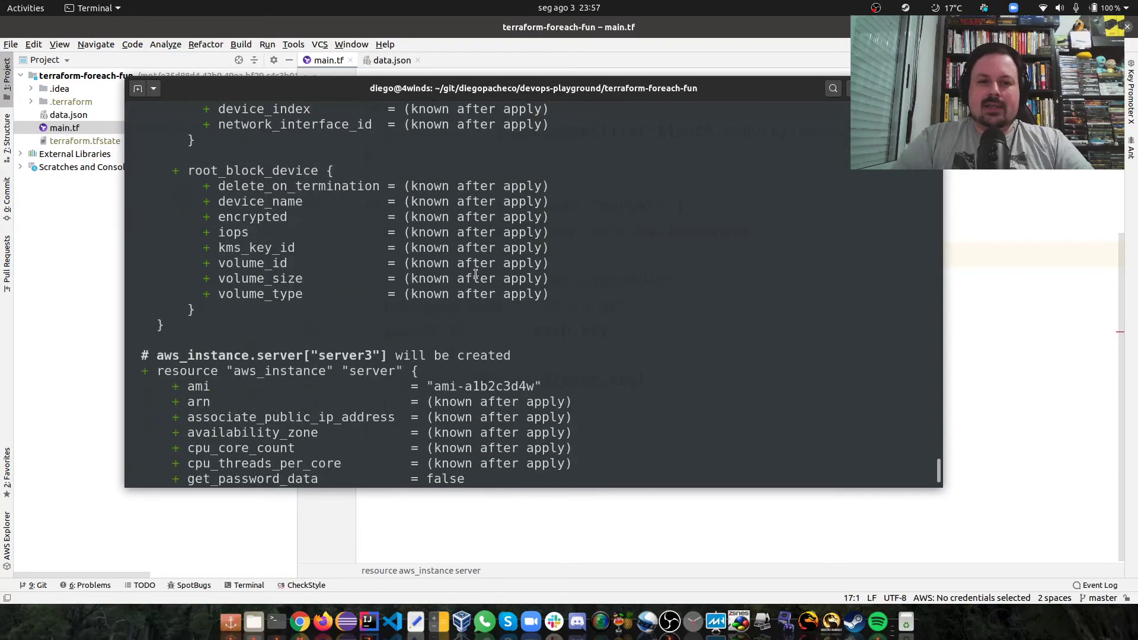
scroll(475, 274, down, 3)
double_click(365, 218)
scroll(401, 229, down, 4)
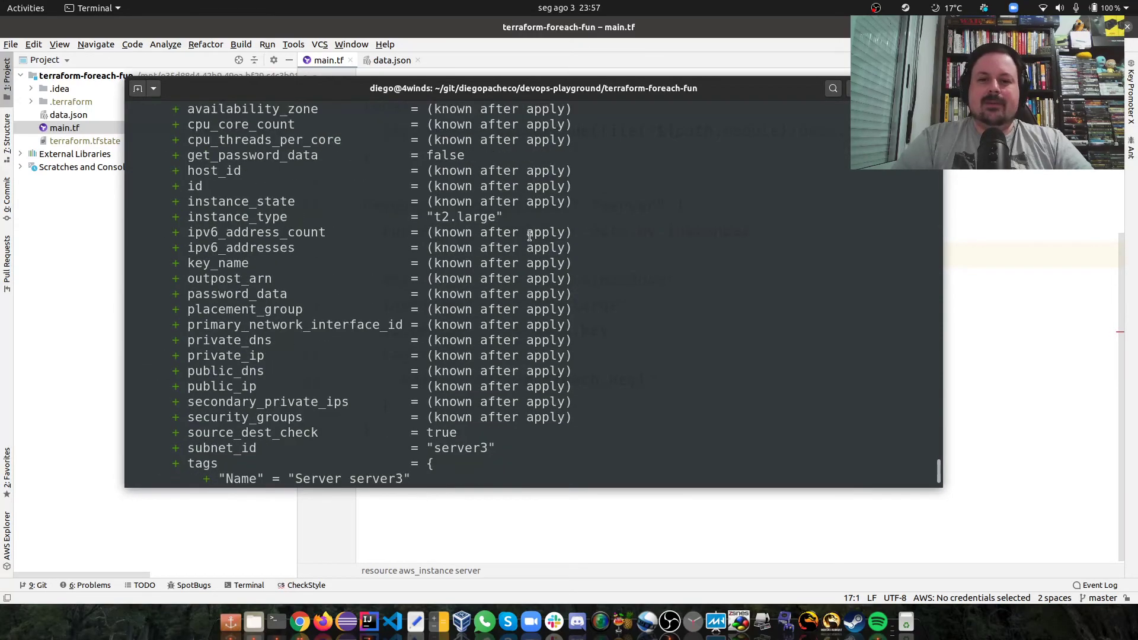
scroll(498, 236, down, 8)
scroll(536, 242, down, 6)
scroll(536, 242, down, 5)
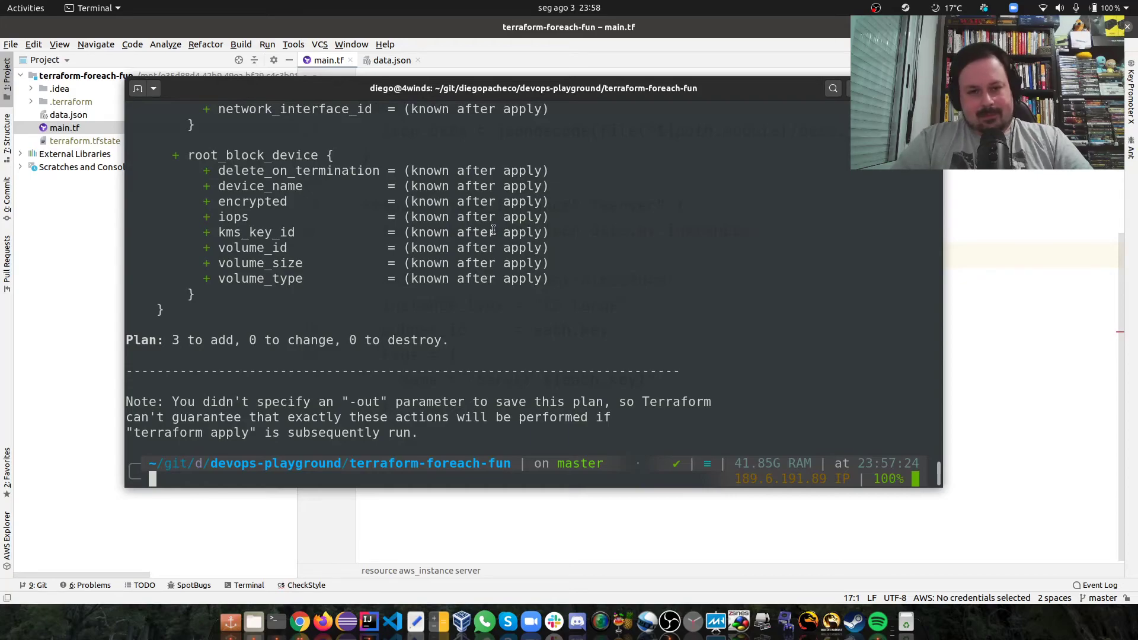
Step: Return to main.tf and highlight the whole aws_instance server resource, lines 15–24, and its tags block
click(60, 331)
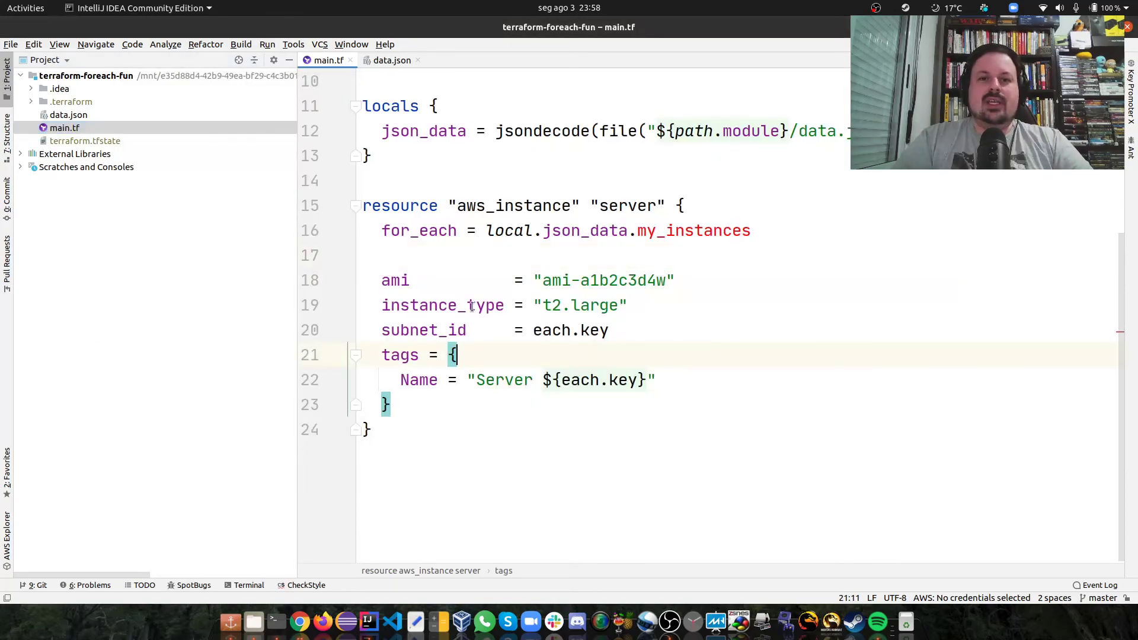
click(469, 437)
drag(386, 447, 350, 240)
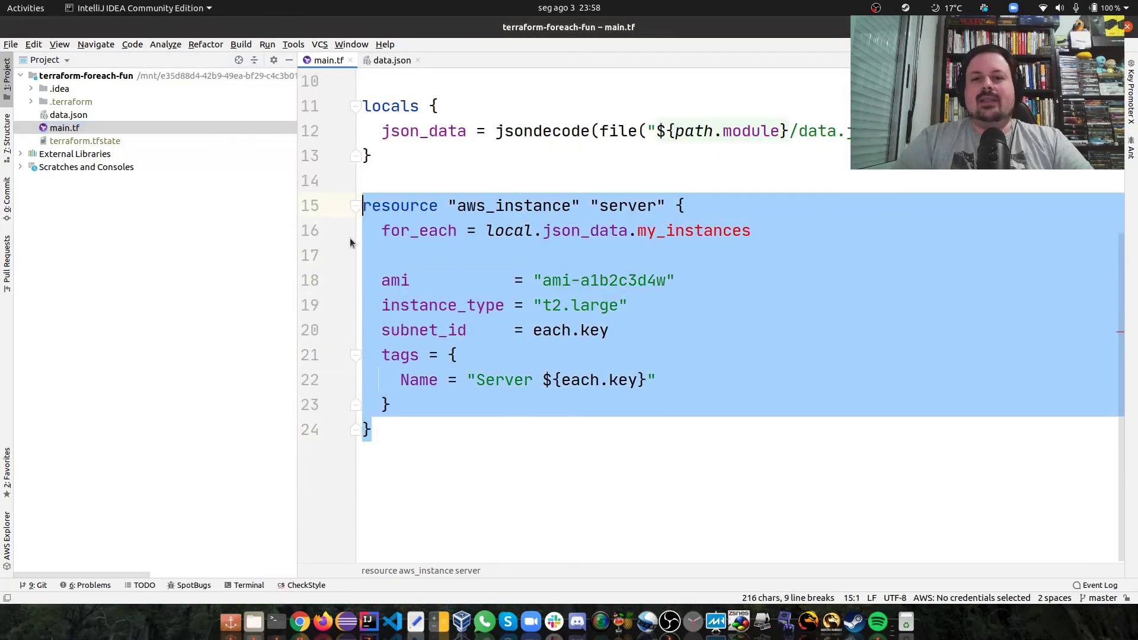
click(487, 430)
drag(406, 478, 303, 210)
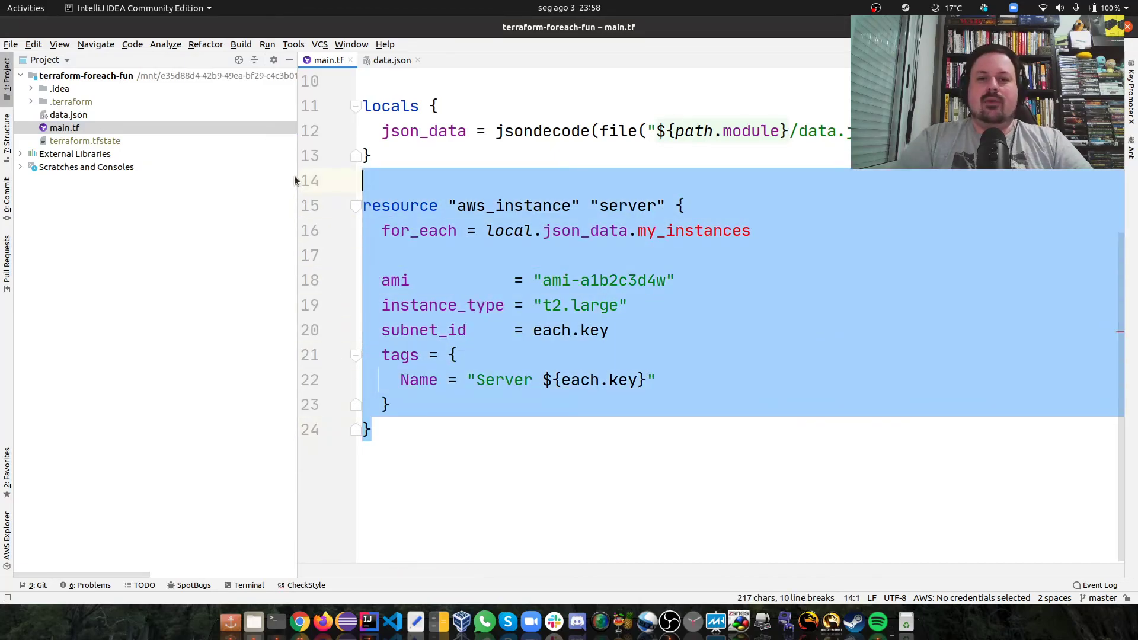
click(500, 399)
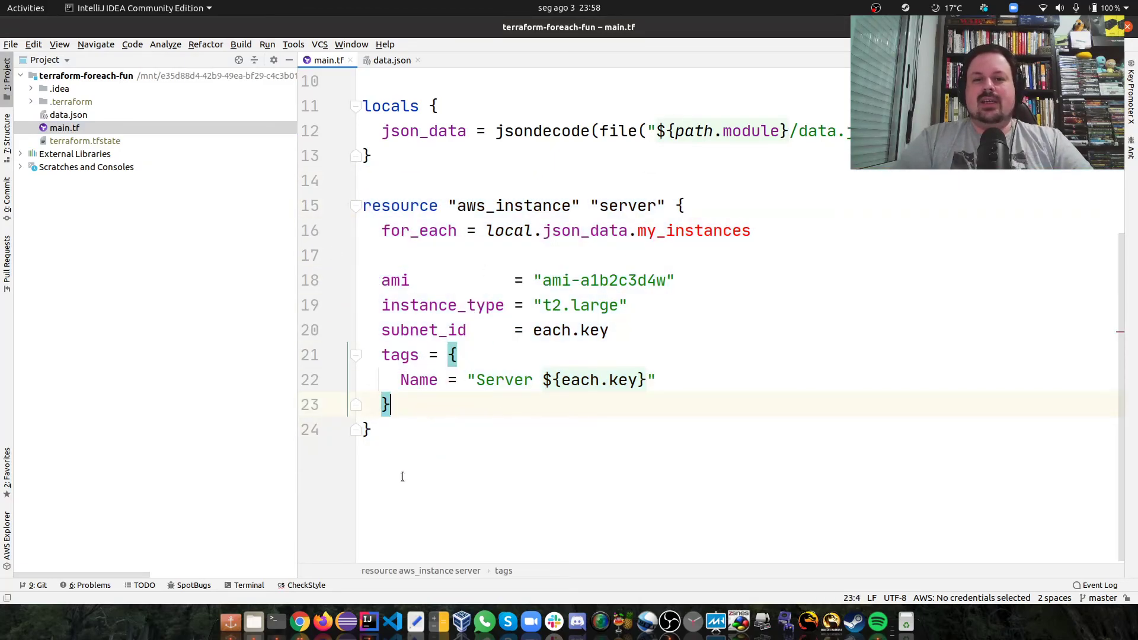
mouse_move(401, 472)
mouse_down()
mouse_move(314, 354)
mouse_move(306, 207)
mouse_up()
click(551, 450)
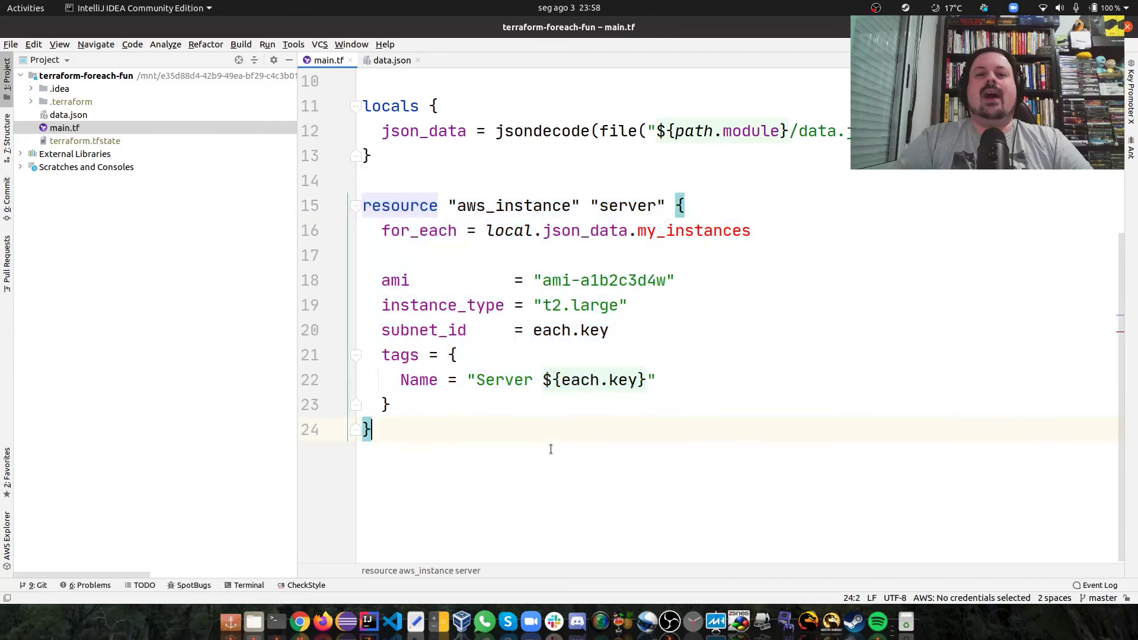